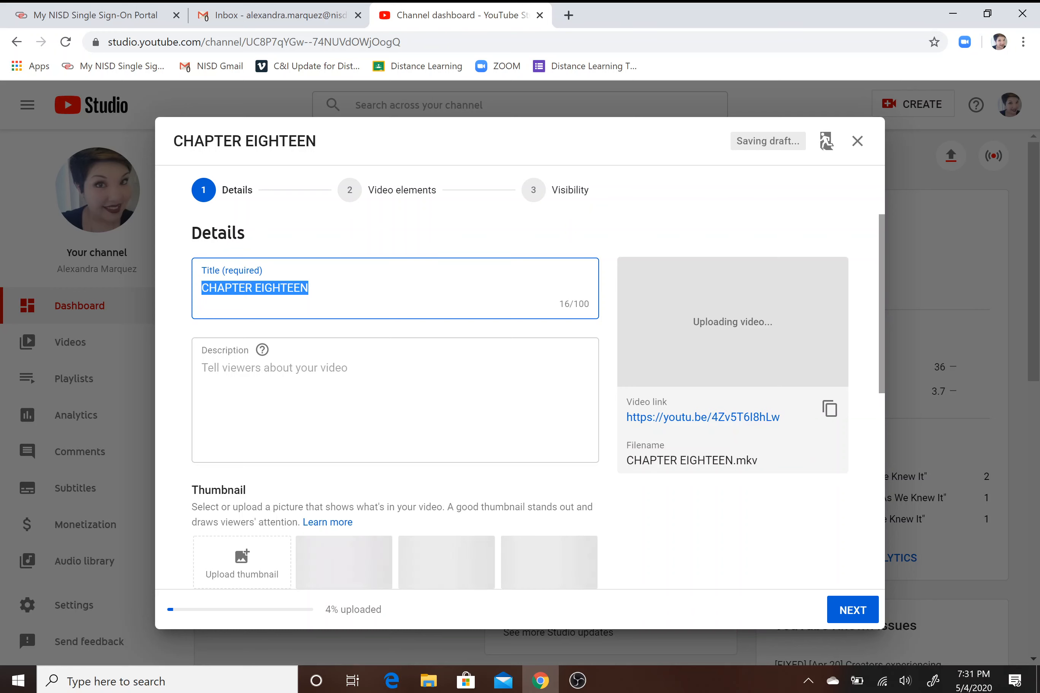
- Replace the video title with Chapter Eighteen - "Life As We Knew It"
{"action": "type", "text": "Cha"}
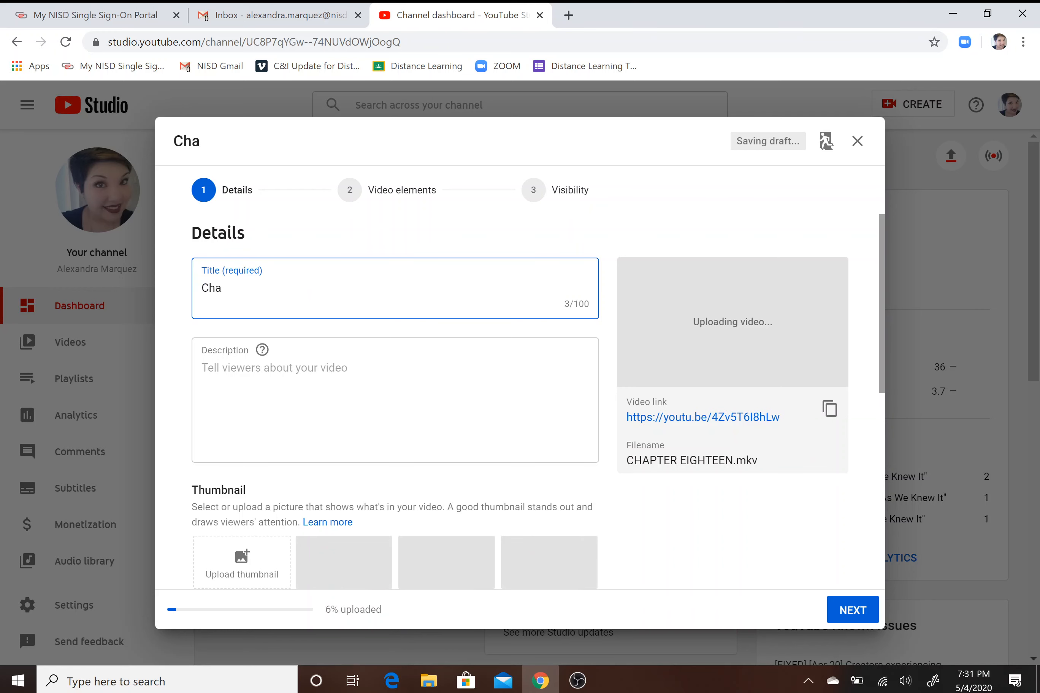
{"action": "type", "text": "pter "}
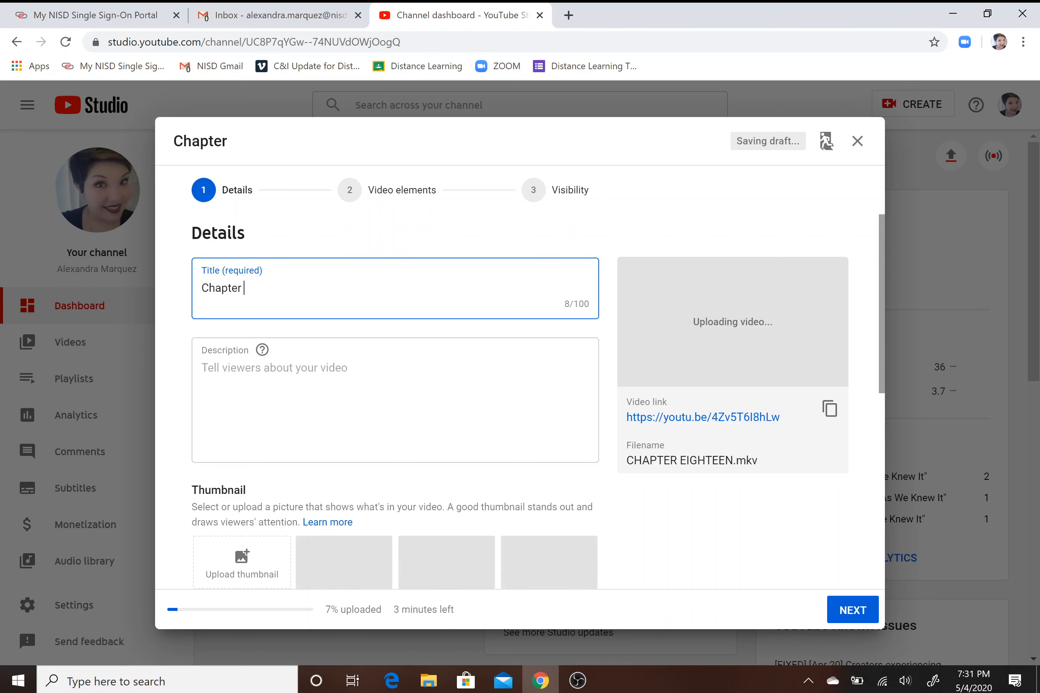
{"action": "type", "text": "Eighteen - \"Life As We "}
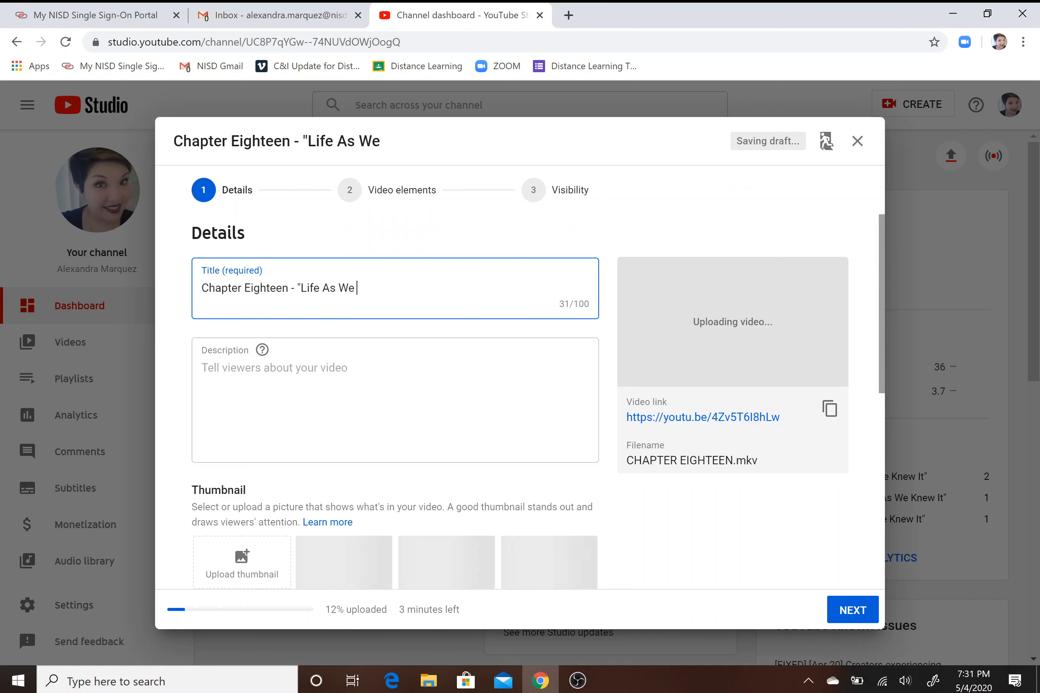
{"action": "type", "text": "Knew It\""}
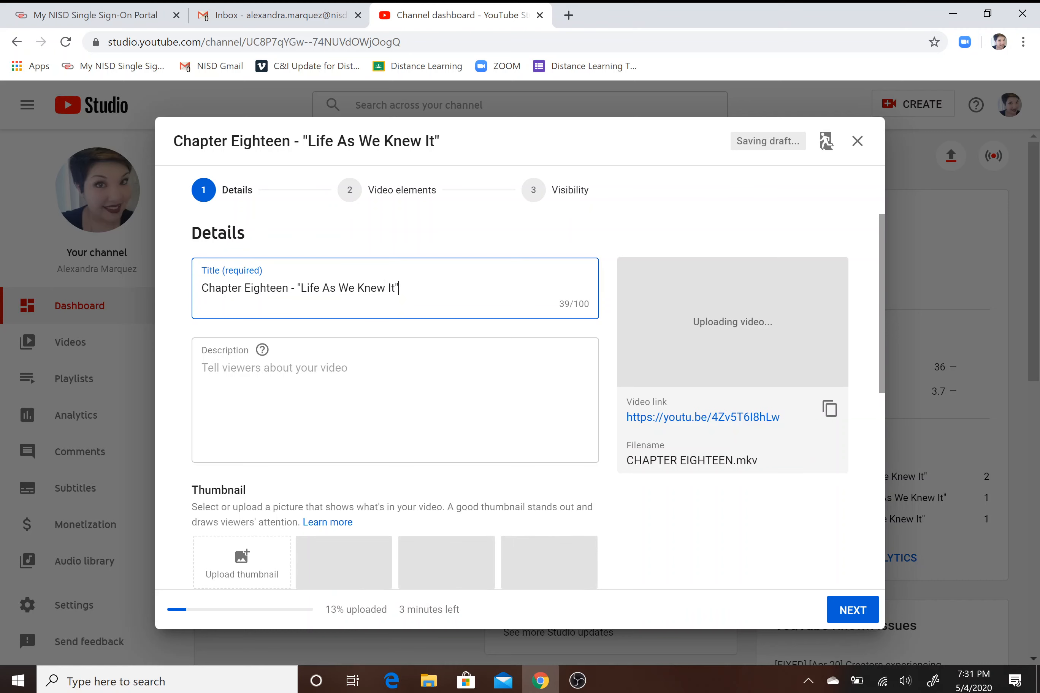
- Upload the "Life As We Knew It" book cover image from the Pictures folder as the video's custom thumbnail
{"action": "scroll", "coordinate": [325, 377], "scroll_direction": "down", "scroll_amount": 2}
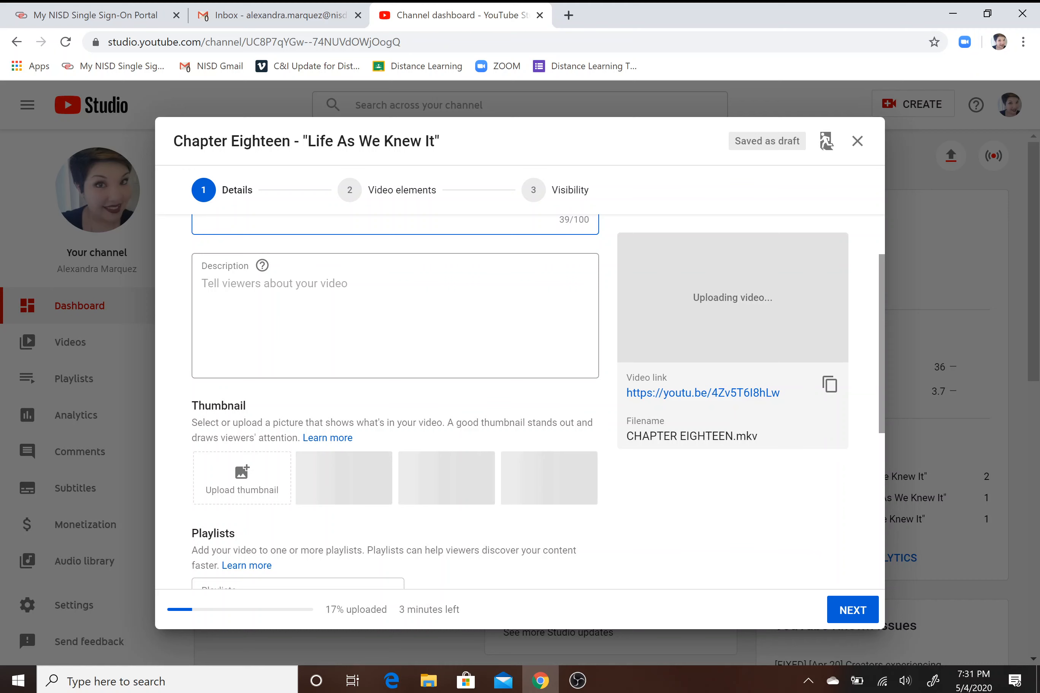
{"action": "scroll", "coordinate": [325, 377], "scroll_direction": "down", "scroll_amount": 1}
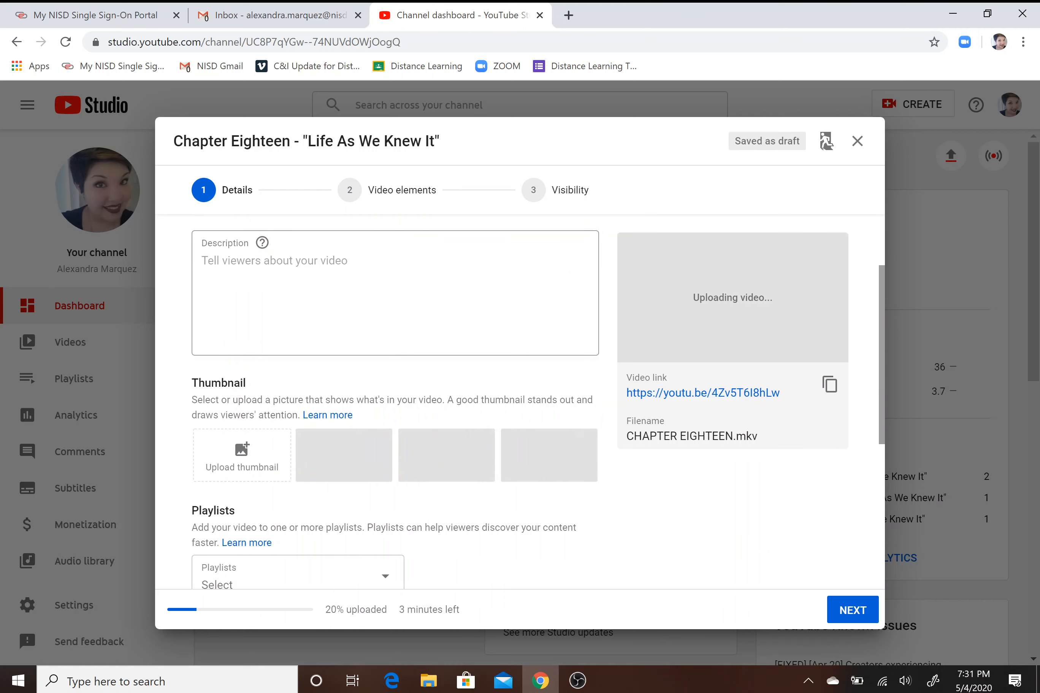
{"action": "left_click", "coordinate": [230, 460]}
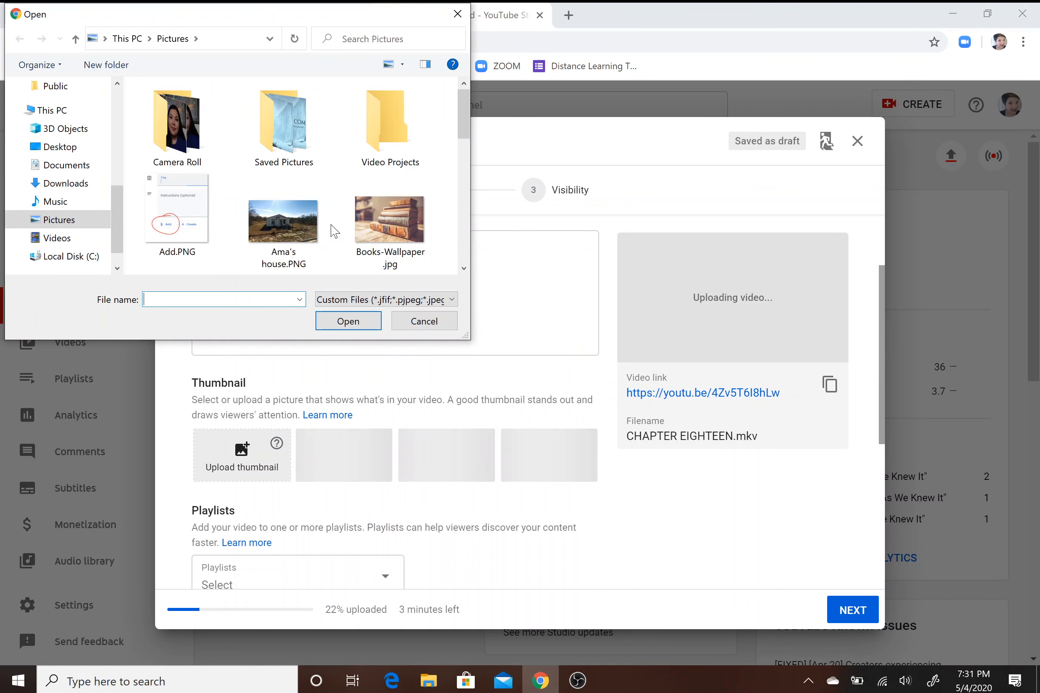
{"action": "scroll", "coordinate": [332, 231], "scroll_direction": "down", "scroll_amount": 3}
{"action": "double_click", "coordinate": [389, 114]}
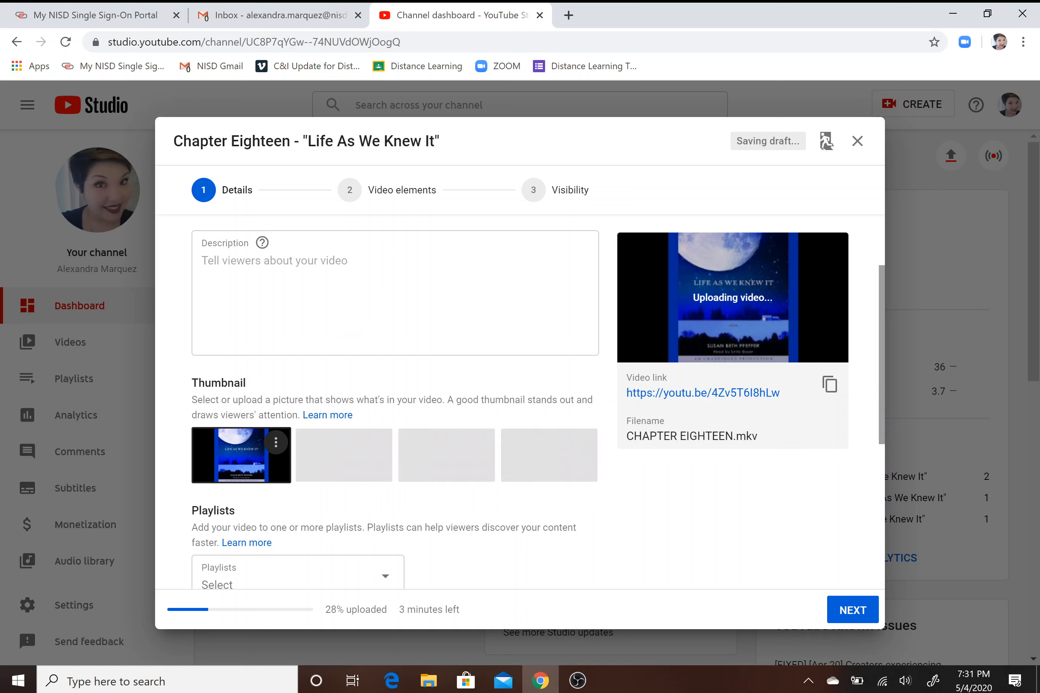
- Add the video to the "Life As We Knew It" playlist
{"action": "scroll", "coordinate": [490, 527], "scroll_direction": "down", "scroll_amount": 5}
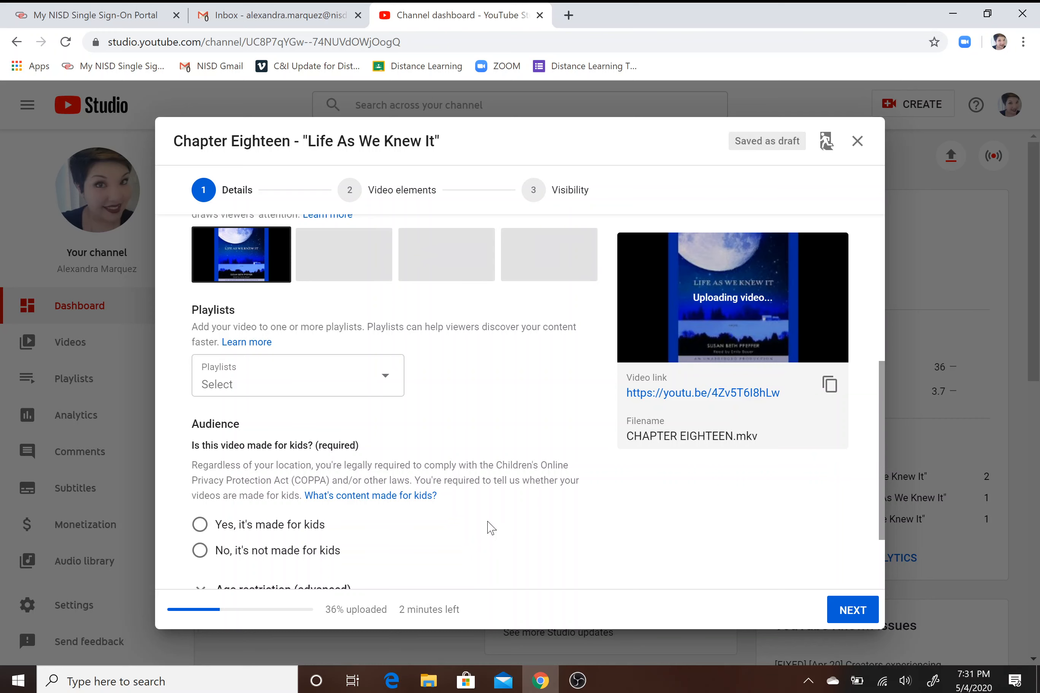
{"action": "left_click", "coordinate": [298, 375]}
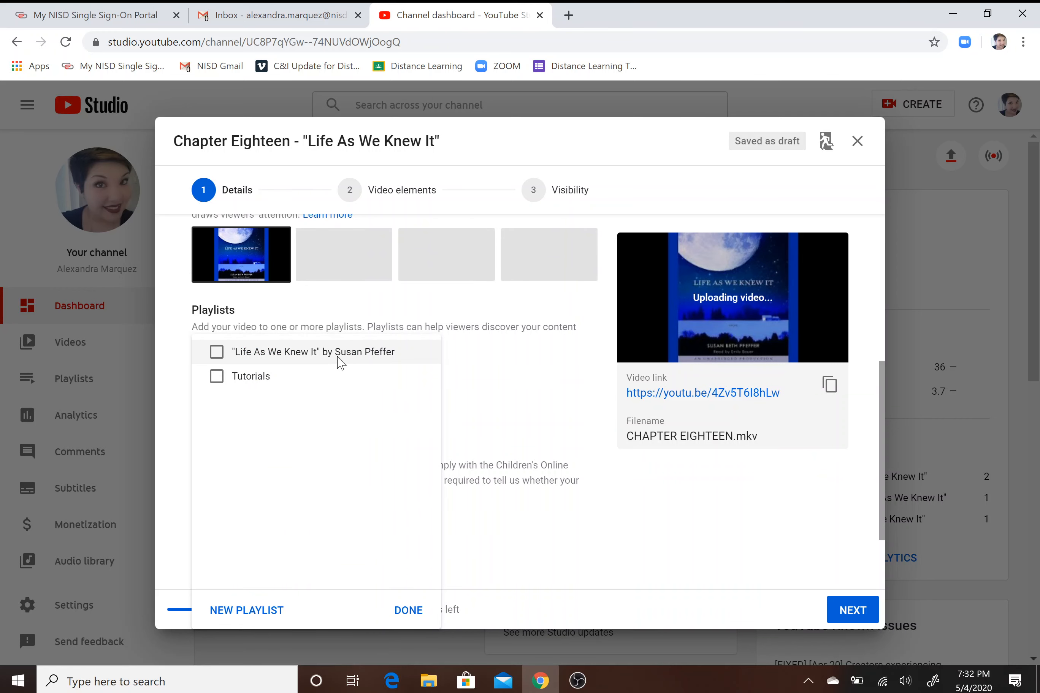
{"action": "left_click", "coordinate": [367, 356]}
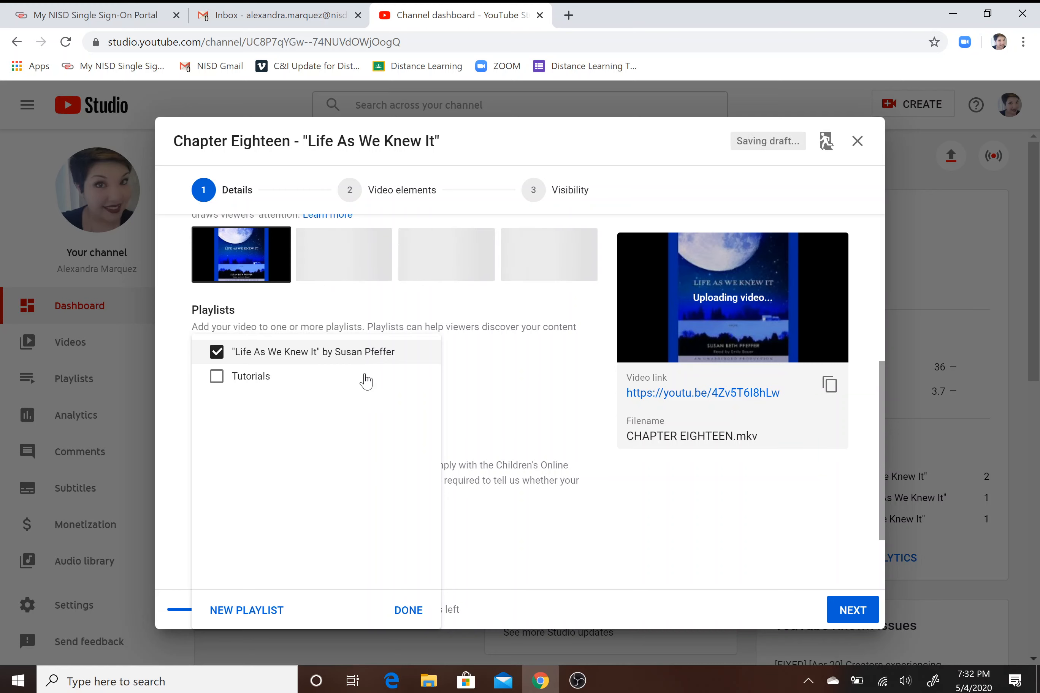
{"action": "left_click", "coordinate": [407, 610]}
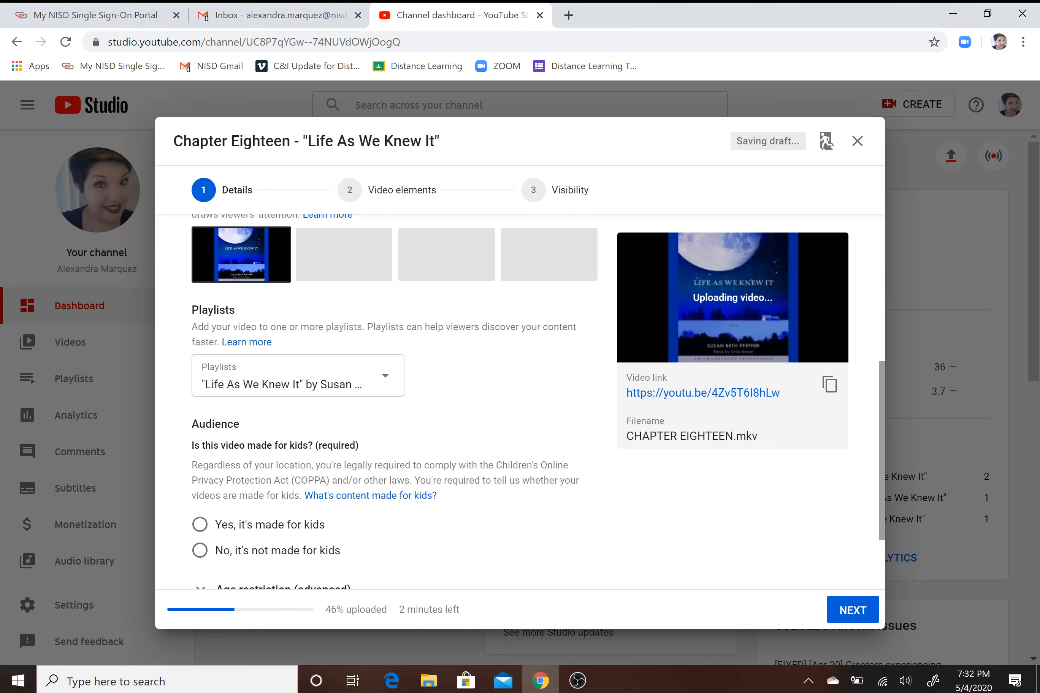
- Declare the video as made for kids and continue to the video elements stage
{"action": "scroll", "coordinate": [437, 536], "scroll_direction": "down", "scroll_amount": 2}
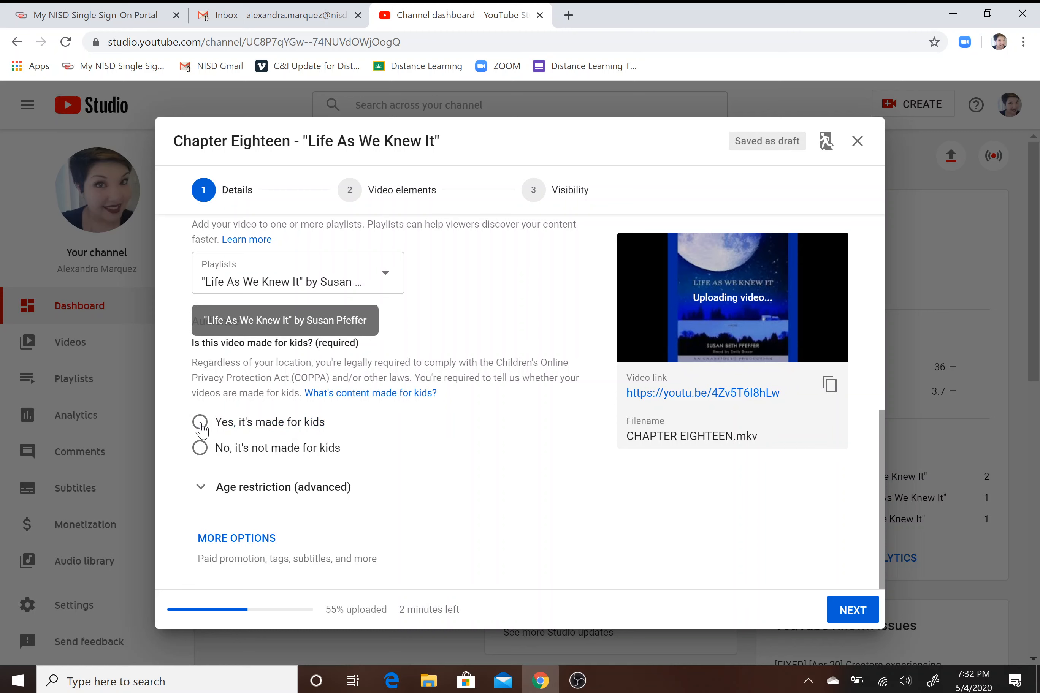
{"action": "left_click", "coordinate": [200, 424]}
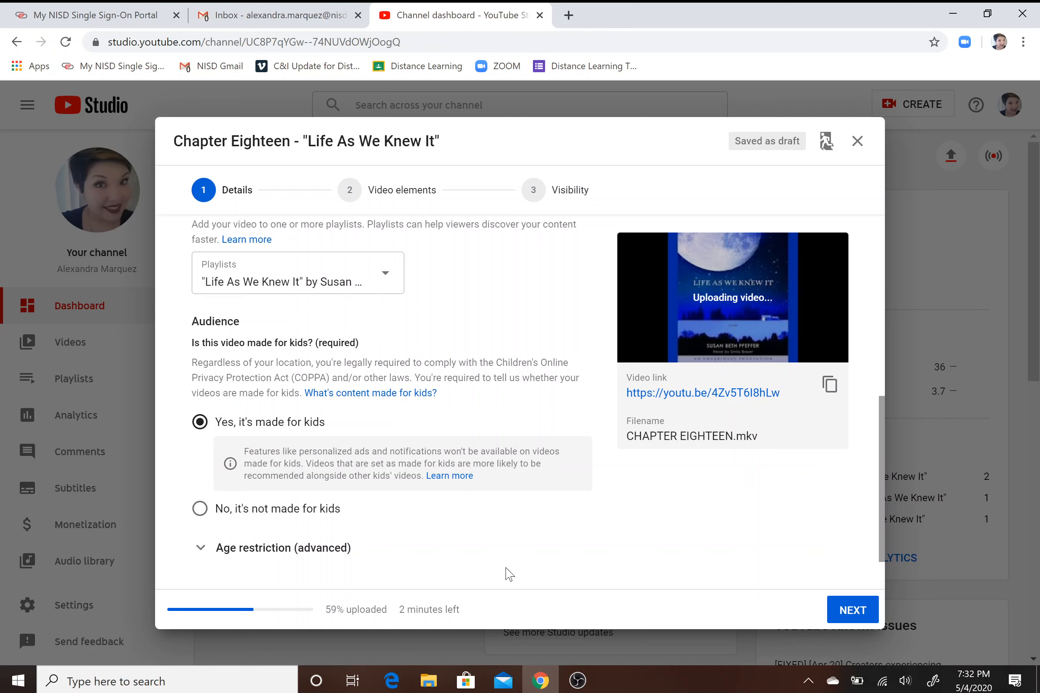
{"action": "left_click", "coordinate": [848, 620]}
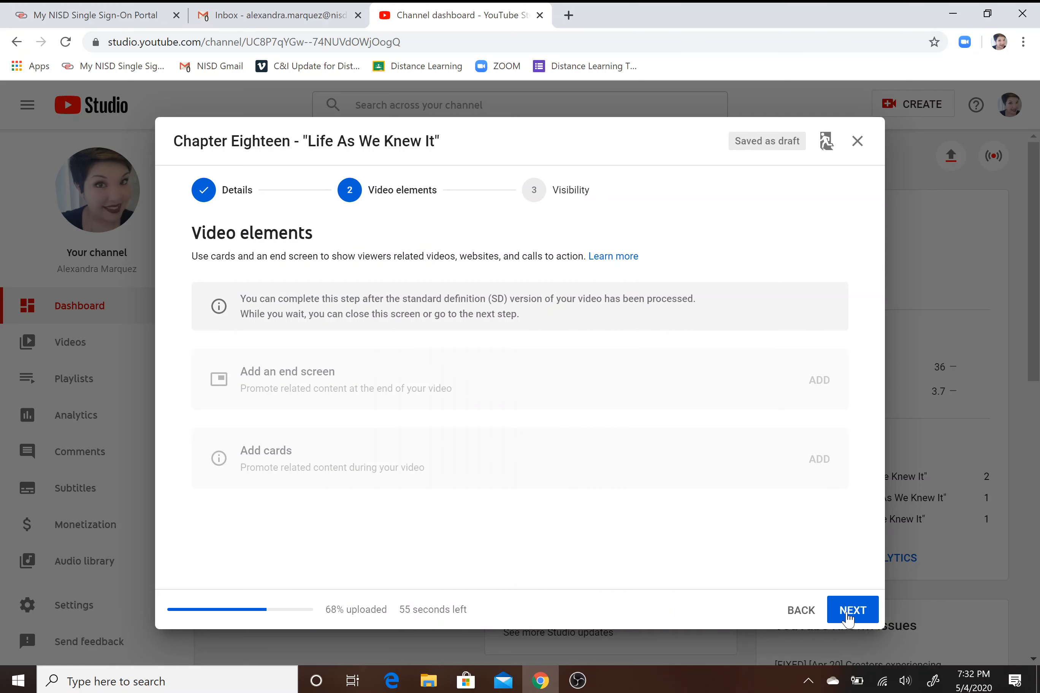
- Skip the end screen and cards, publish the video with Public visibility, and dismiss the processing notice
{"action": "left_click", "coordinate": [848, 619]}
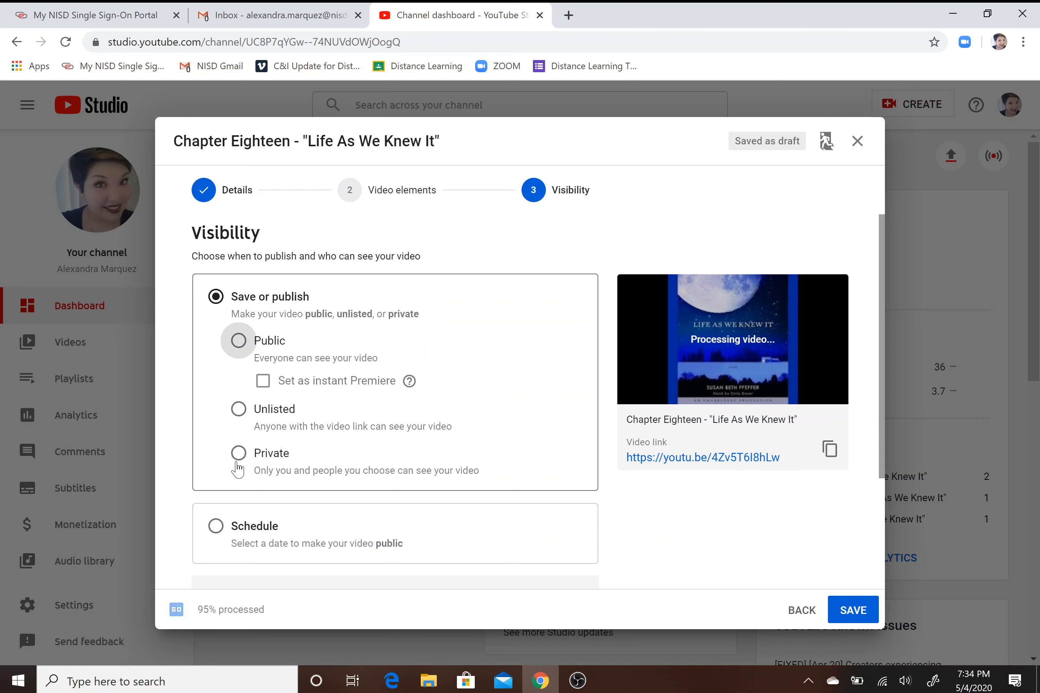
{"action": "left_click", "coordinate": [239, 341]}
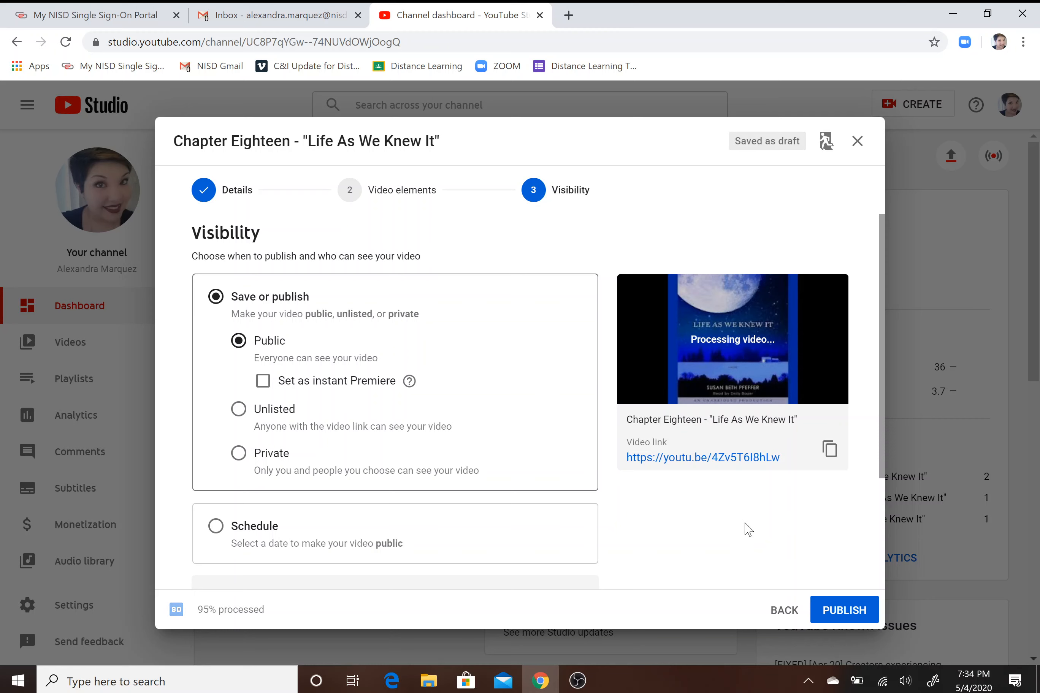
{"action": "left_click", "coordinate": [848, 615]}
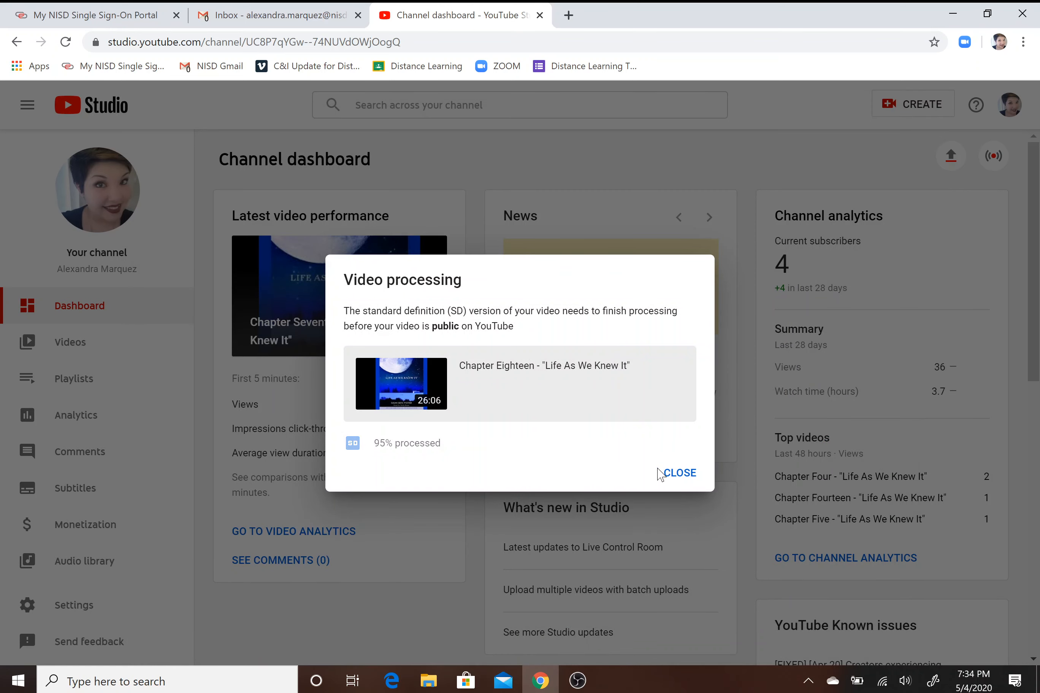
{"action": "left_click", "coordinate": [671, 475]}
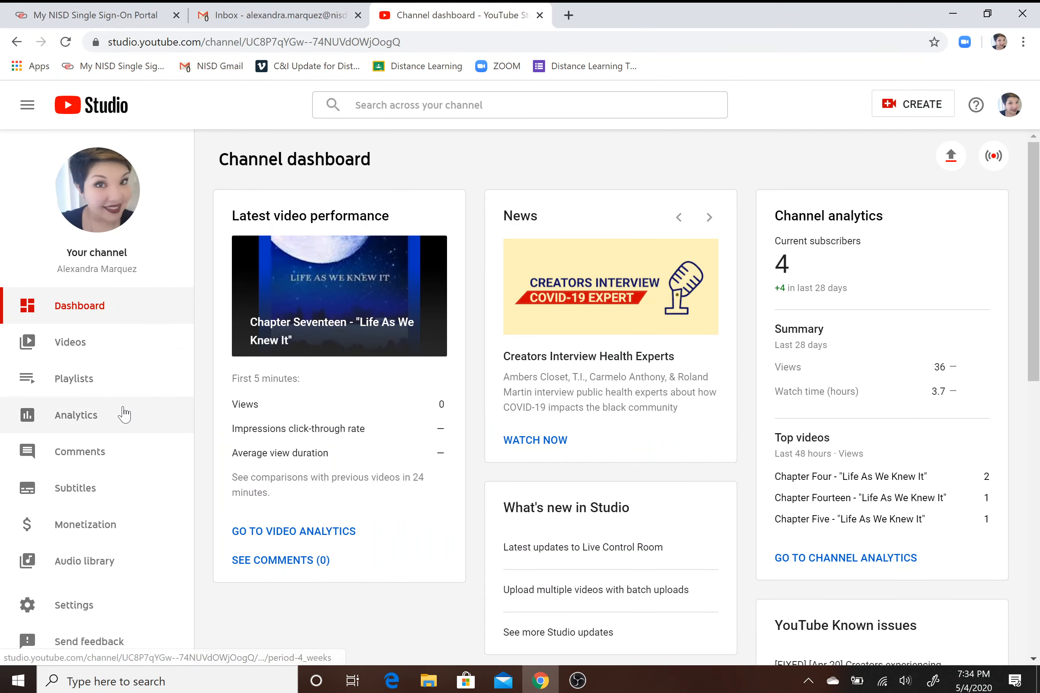
- Check the new Chapter Eighteen upload in the channel's video list and return to the channel dashboard
{"action": "left_click", "coordinate": [53, 349]}
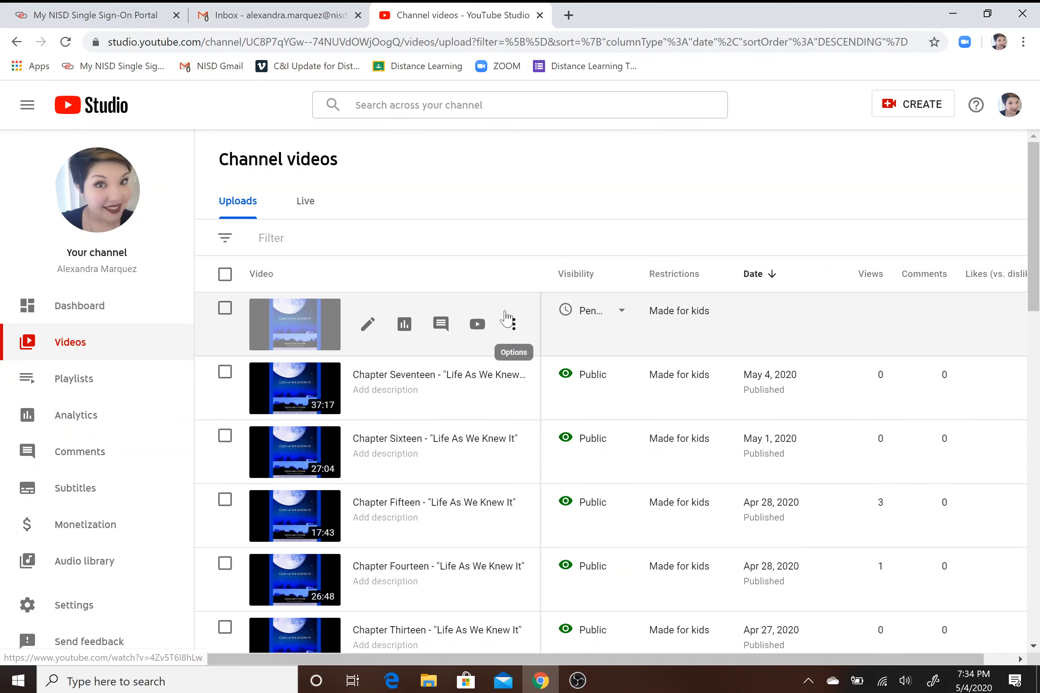
{"action": "mouse_move", "coordinate": [601, 337]}
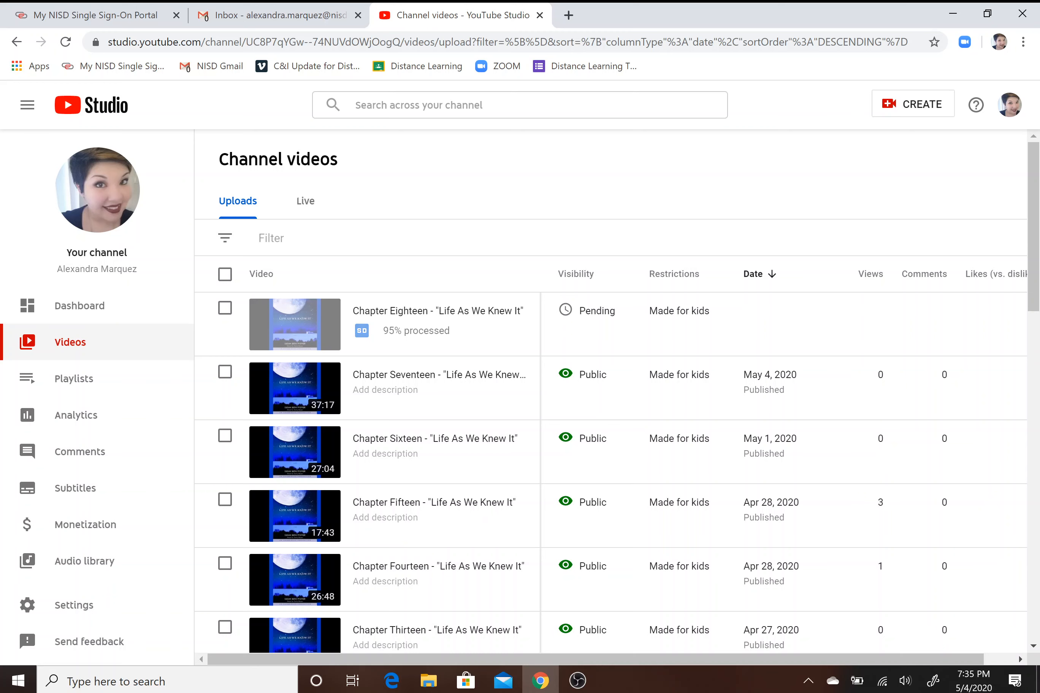
{"action": "left_click", "coordinate": [151, 305]}
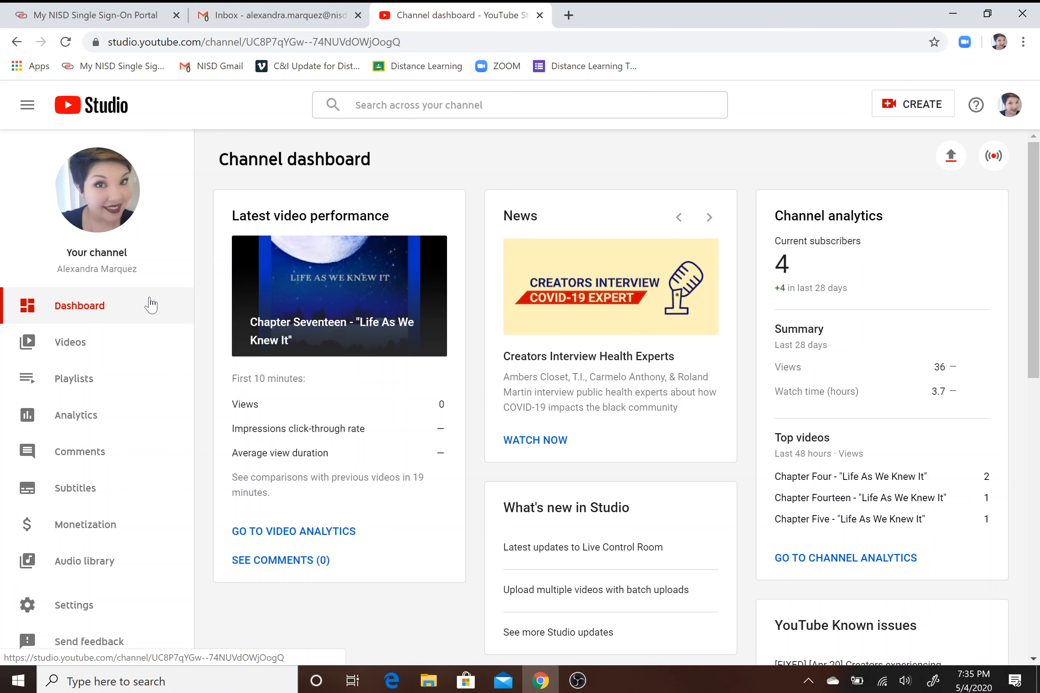
- View the channel's playlists page, close it, and open the channel analytics overview
{"action": "left_click", "coordinate": [83, 392]}
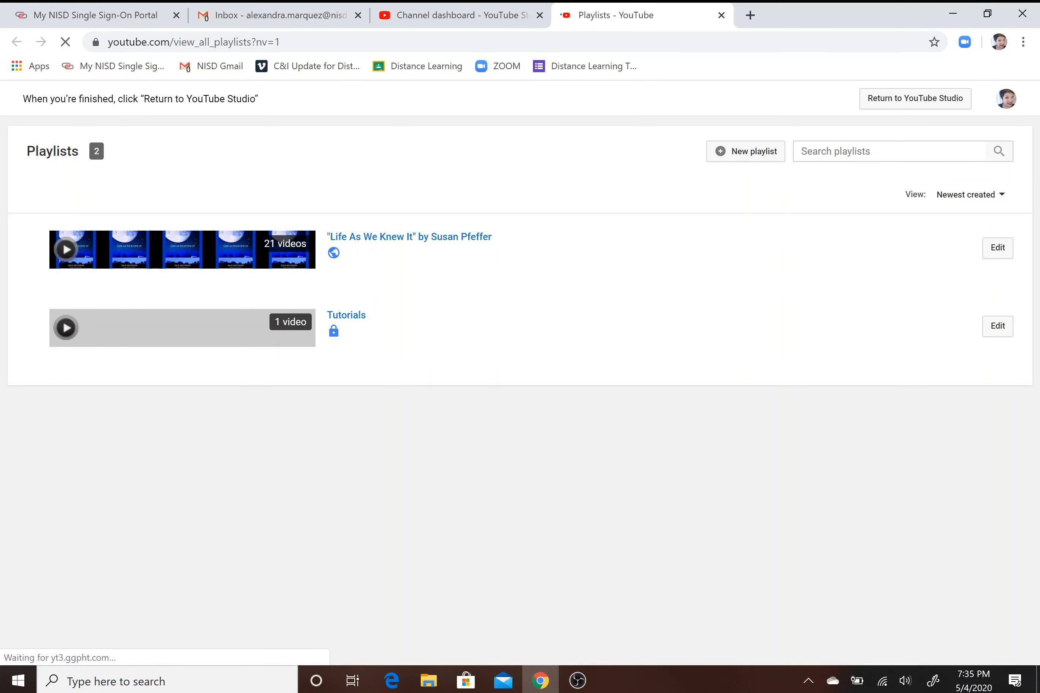
{"action": "left_click", "coordinate": [721, 16]}
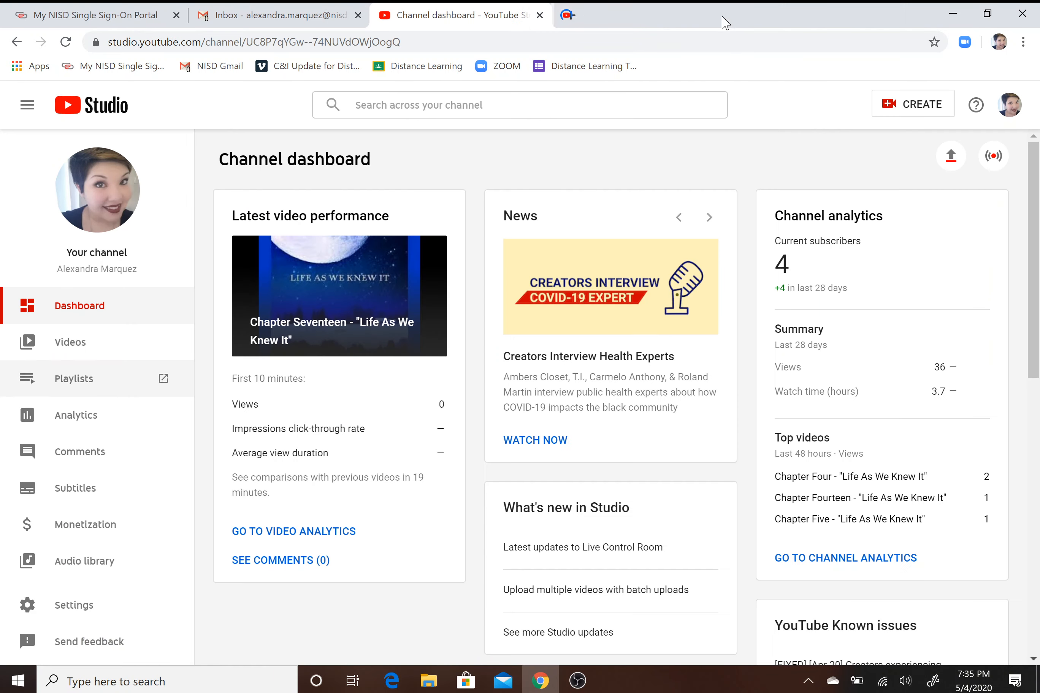
{"action": "left_click", "coordinate": [74, 420]}
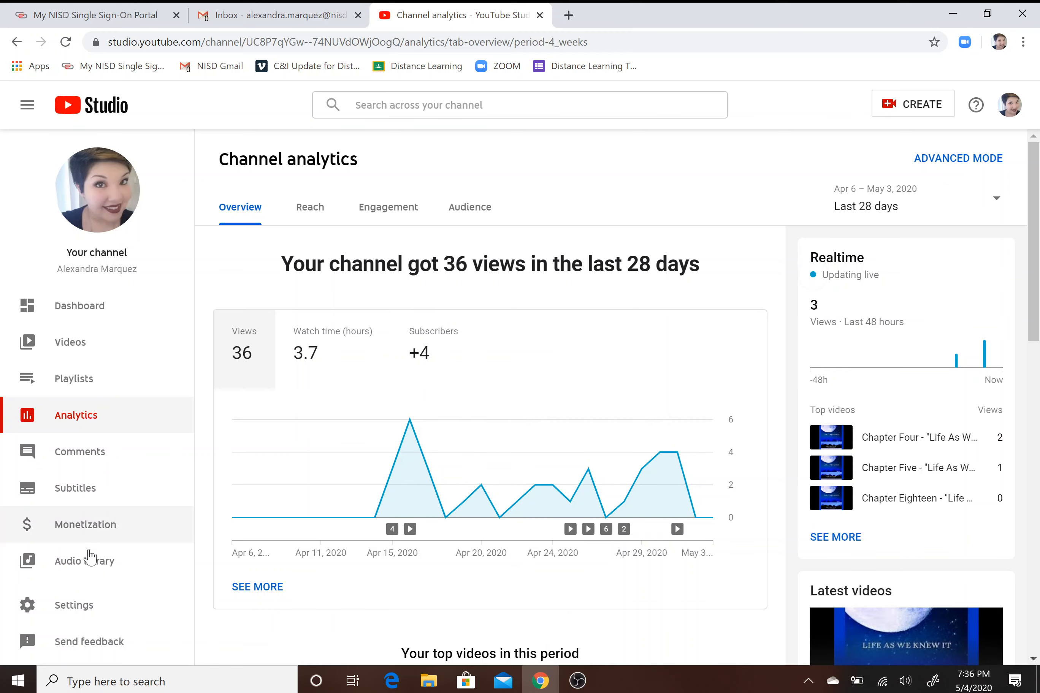
- Look through the General, Channel, Upload defaults and Permissions sections of the channel settings
{"action": "left_click", "coordinate": [86, 614]}
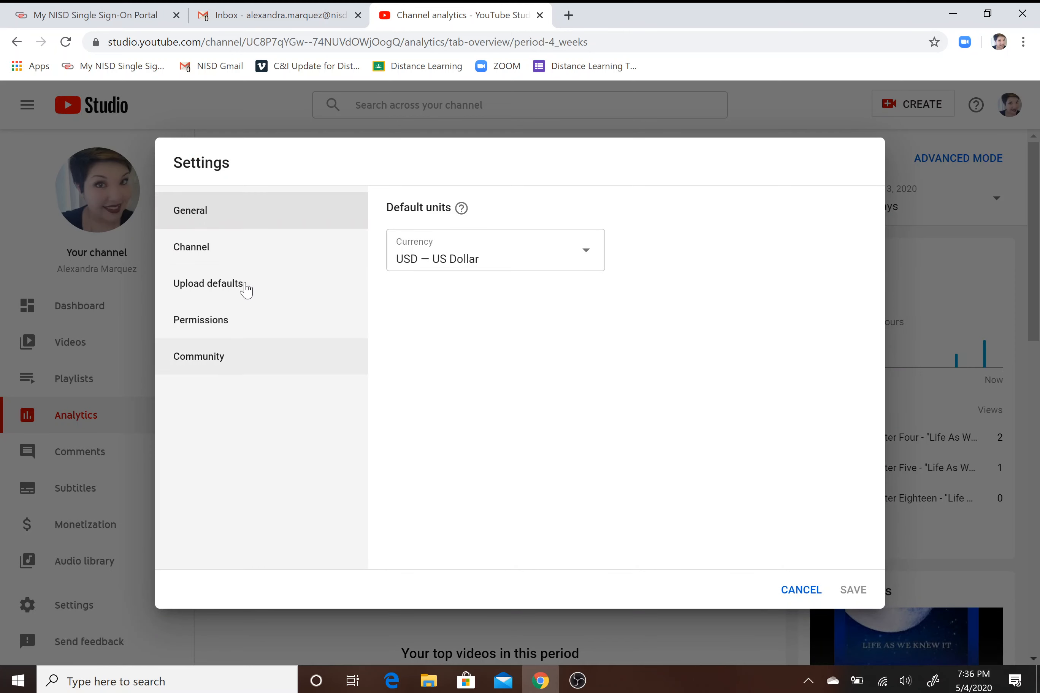
{"action": "left_click", "coordinate": [262, 267]}
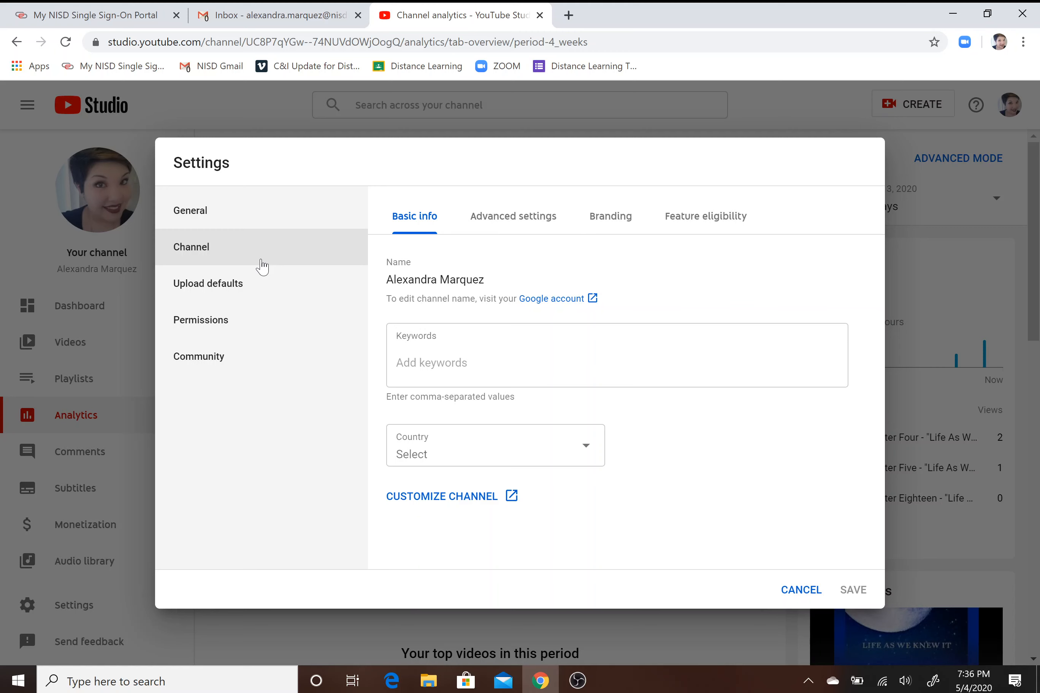
{"action": "left_click", "coordinate": [267, 289]}
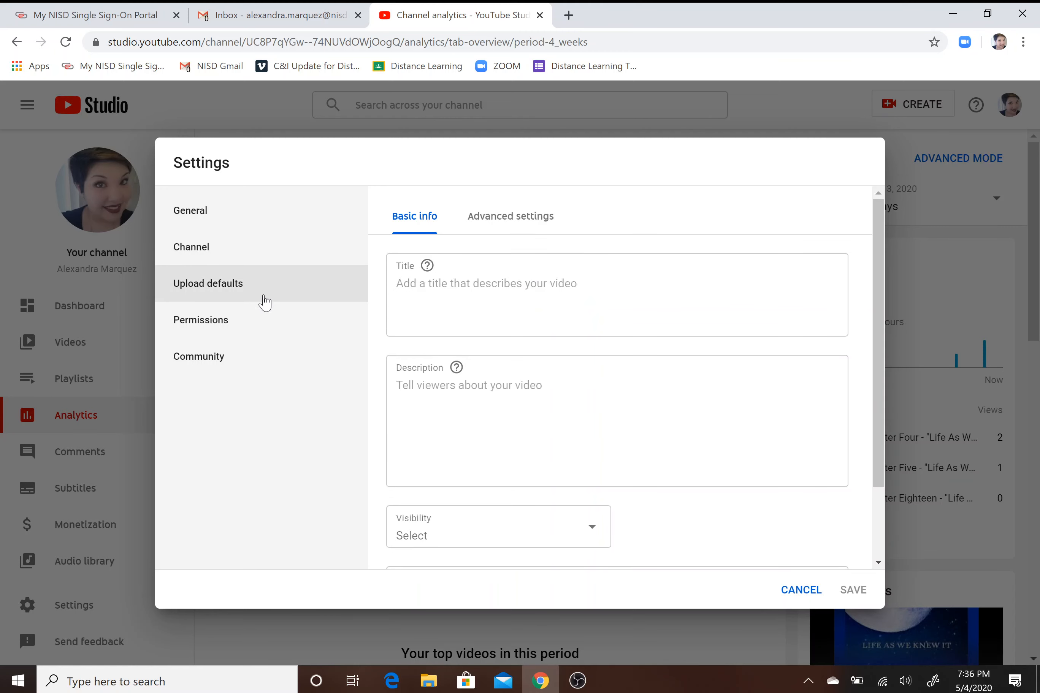
{"action": "left_click", "coordinate": [260, 321]}
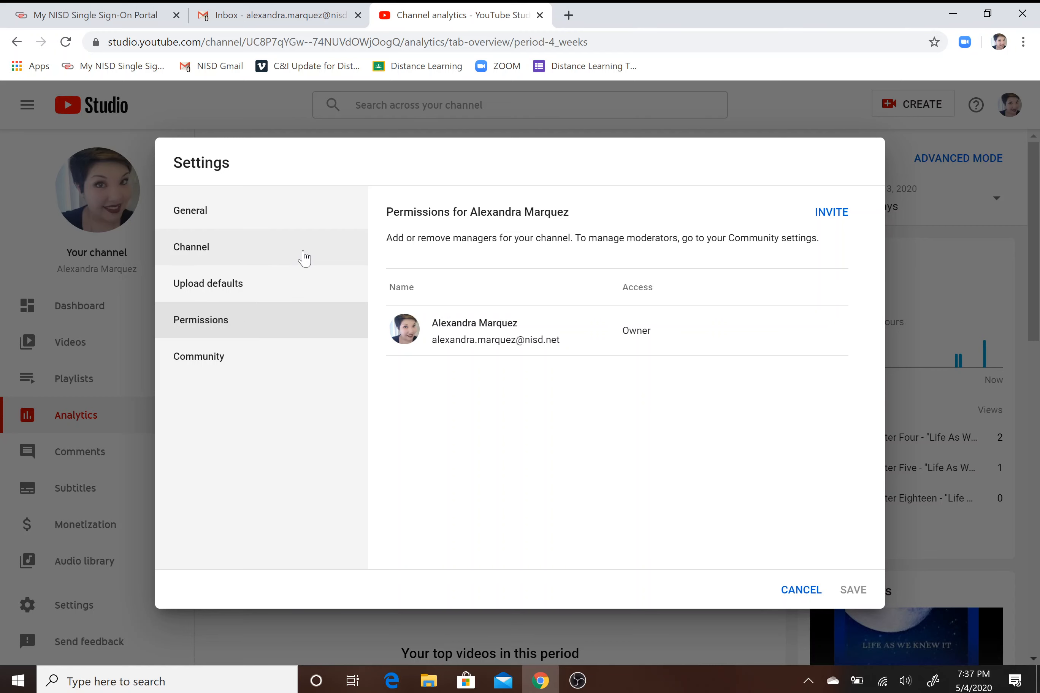
- Review all of the channel's advanced settings and leave the settings without saving
{"action": "left_click", "coordinate": [263, 261]}
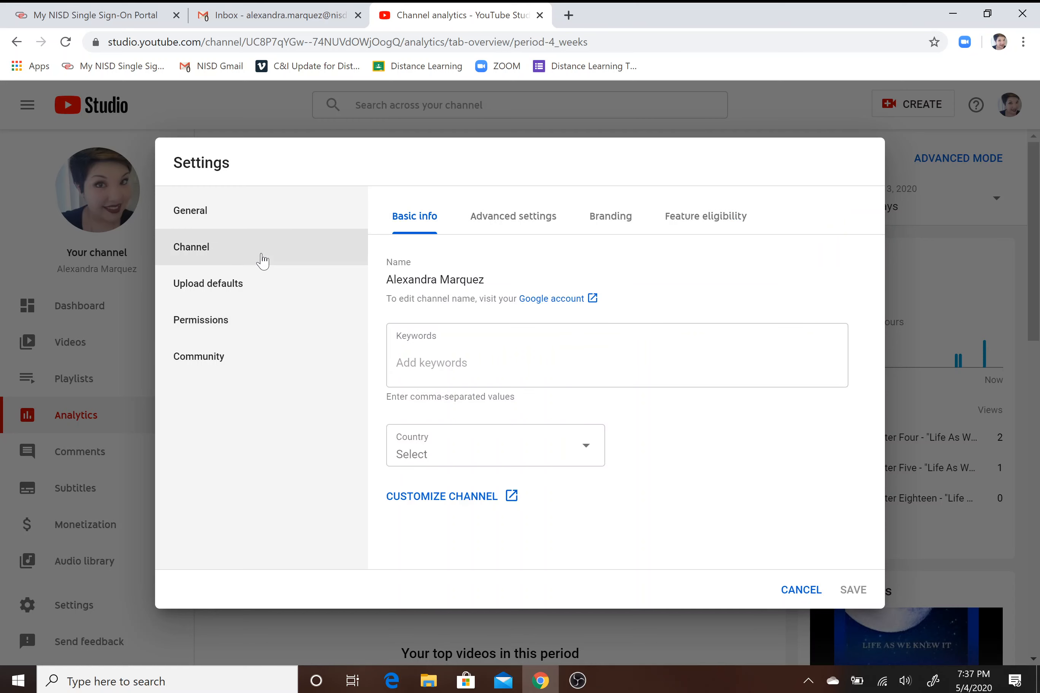
{"action": "left_click", "coordinate": [477, 223]}
{"action": "scroll", "coordinate": [485, 433], "scroll_direction": "down", "scroll_amount": 3}
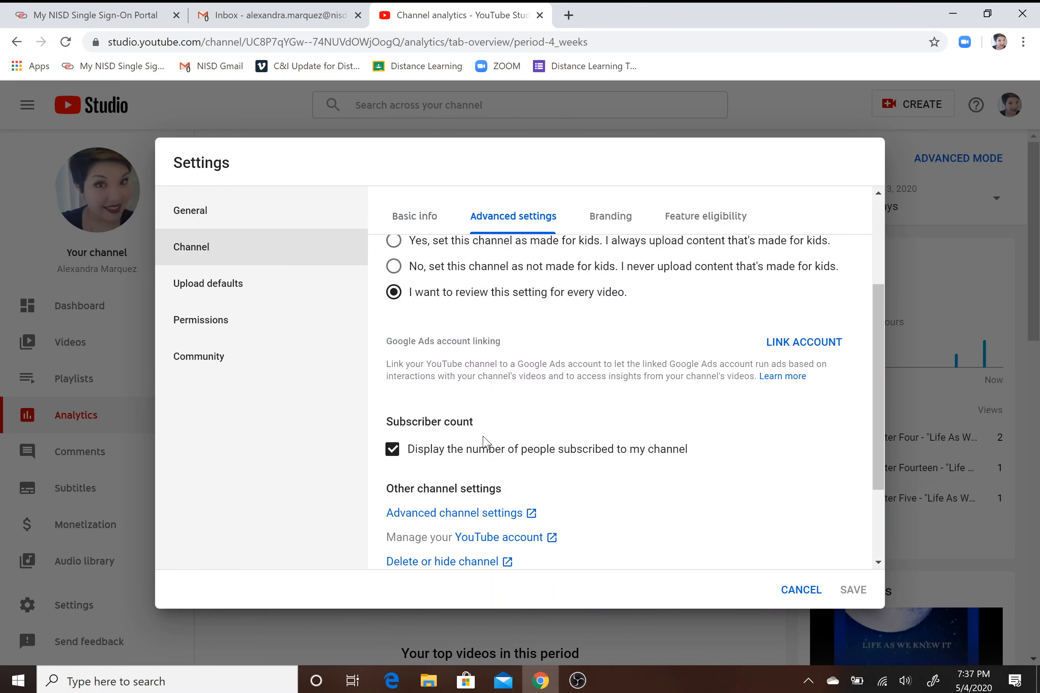
{"action": "scroll", "coordinate": [485, 441], "scroll_direction": "down", "scroll_amount": 3}
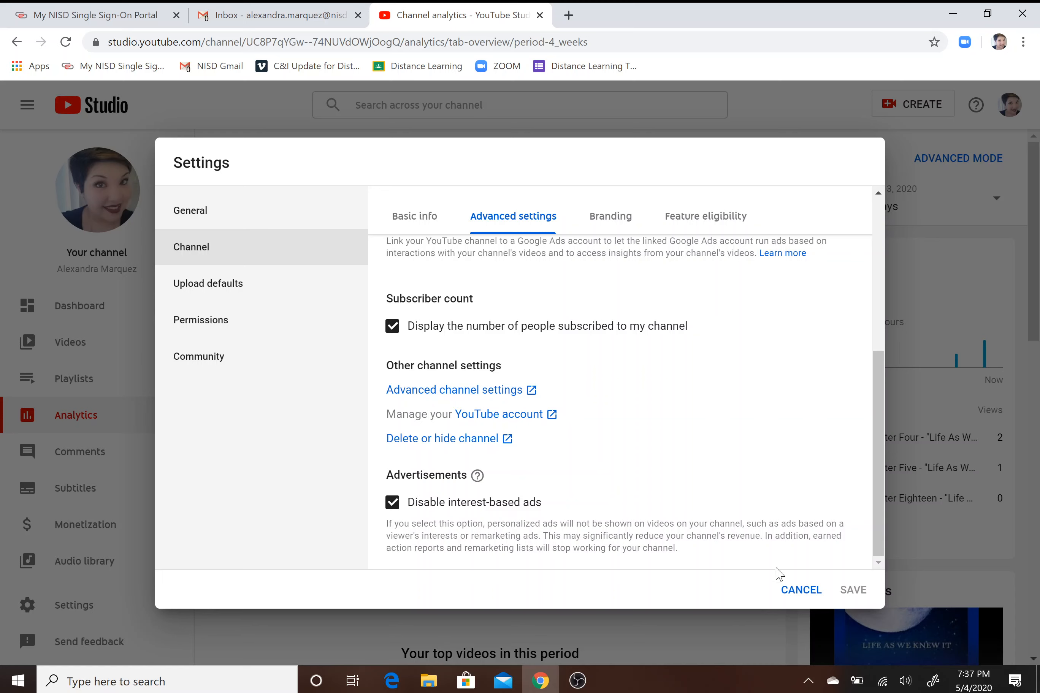
{"action": "left_click", "coordinate": [800, 591]}
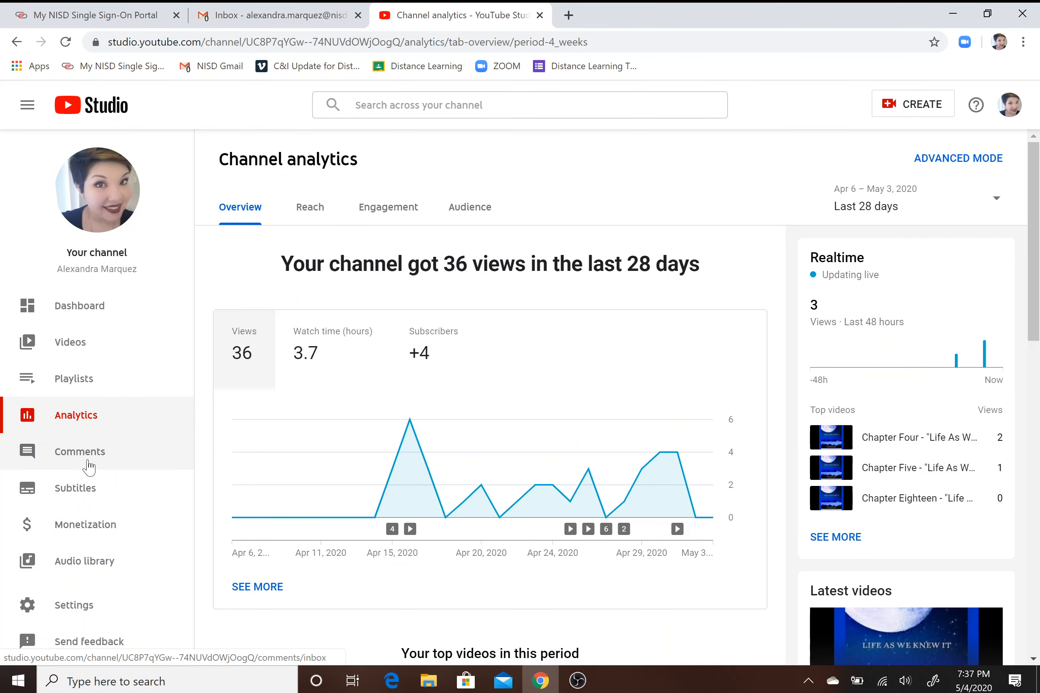
- View the channel's comments page and open the Community comment defaults in the channel settings
{"action": "left_click", "coordinate": [89, 466]}
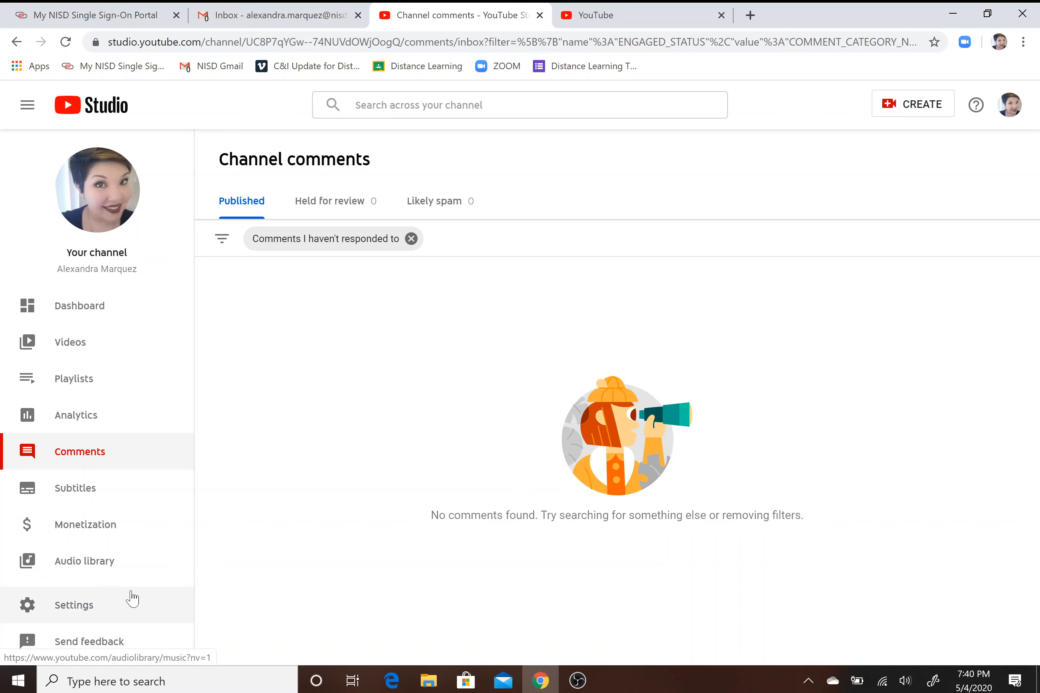
{"action": "left_click", "coordinate": [115, 608]}
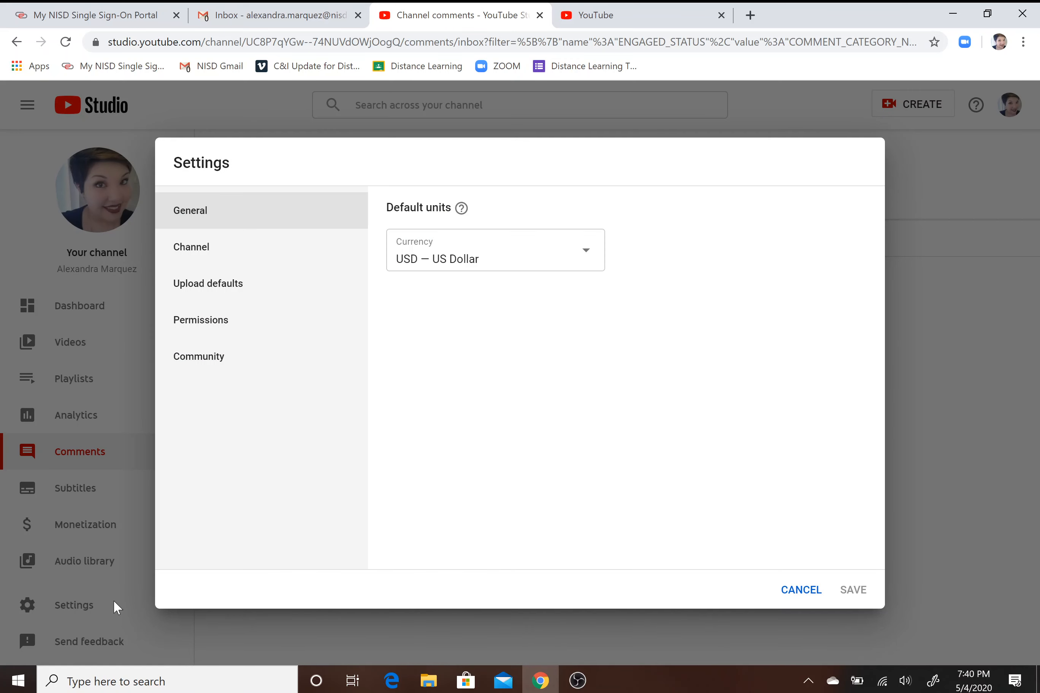
{"action": "left_click", "coordinate": [286, 370]}
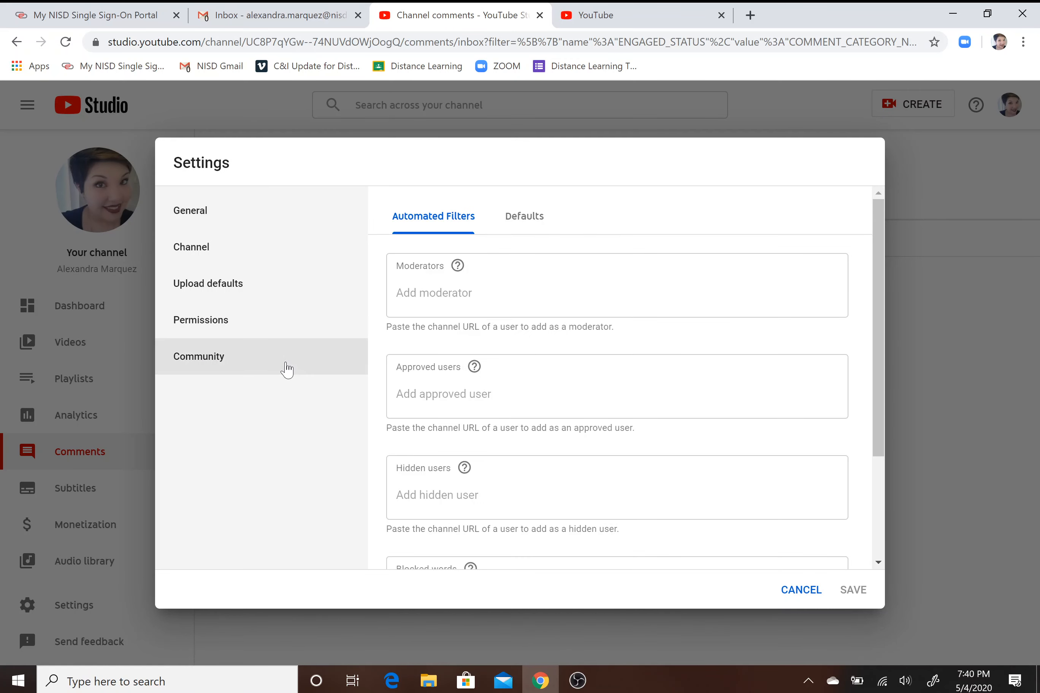
{"action": "left_click", "coordinate": [517, 225]}
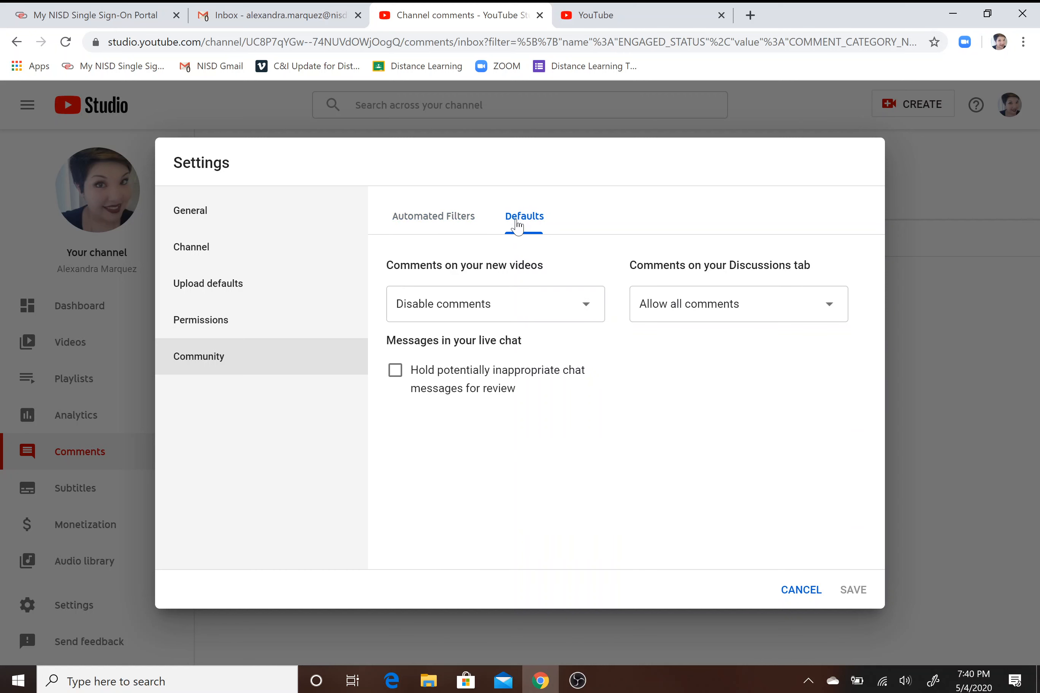
- Review the comment options for new videos and choose Disable comments
{"action": "left_click", "coordinate": [578, 308]}
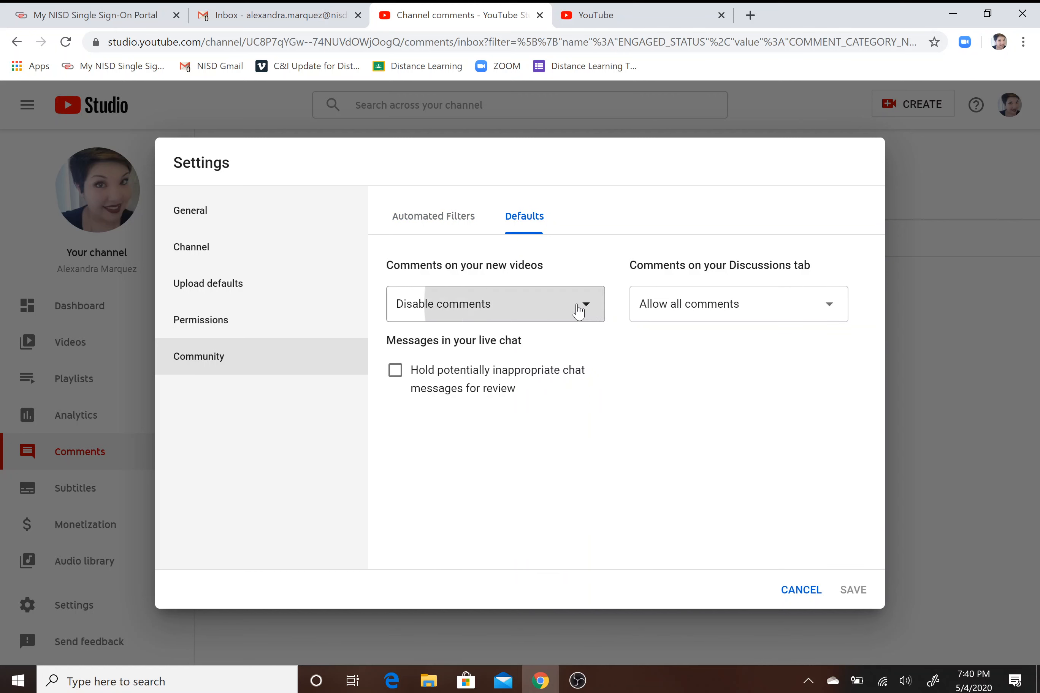
{"action": "left_click", "coordinate": [568, 377]}
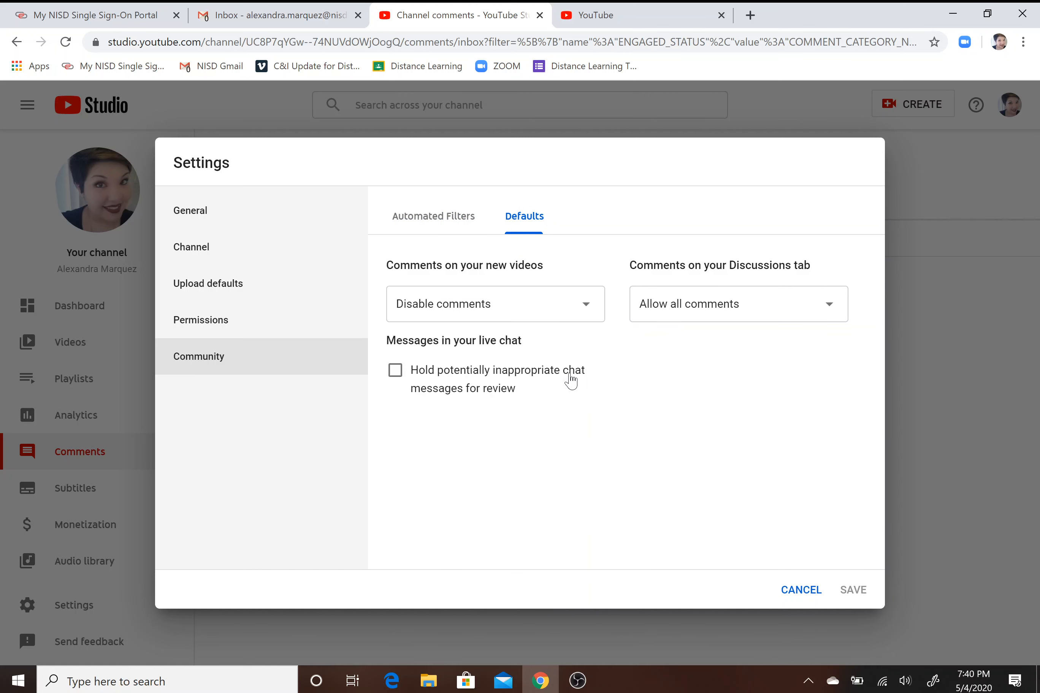
{"action": "left_click", "coordinate": [577, 318]}
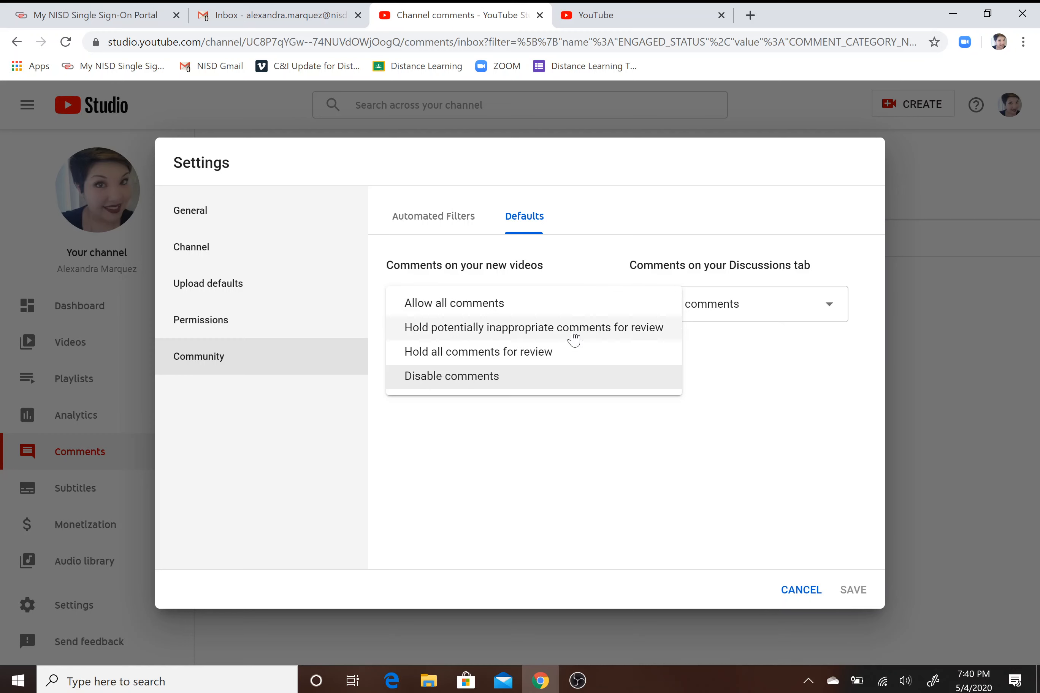
{"action": "left_click", "coordinate": [572, 379]}
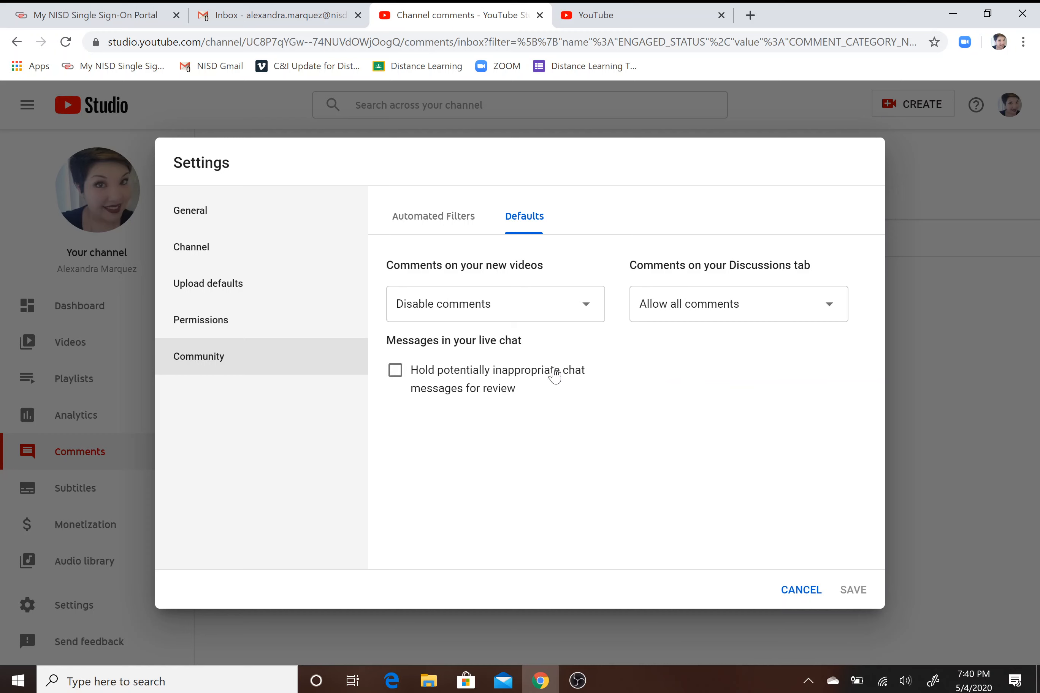
- Set comments on the Discussions tab to Disable comments and save the channel settings
{"action": "left_click", "coordinate": [742, 313]}
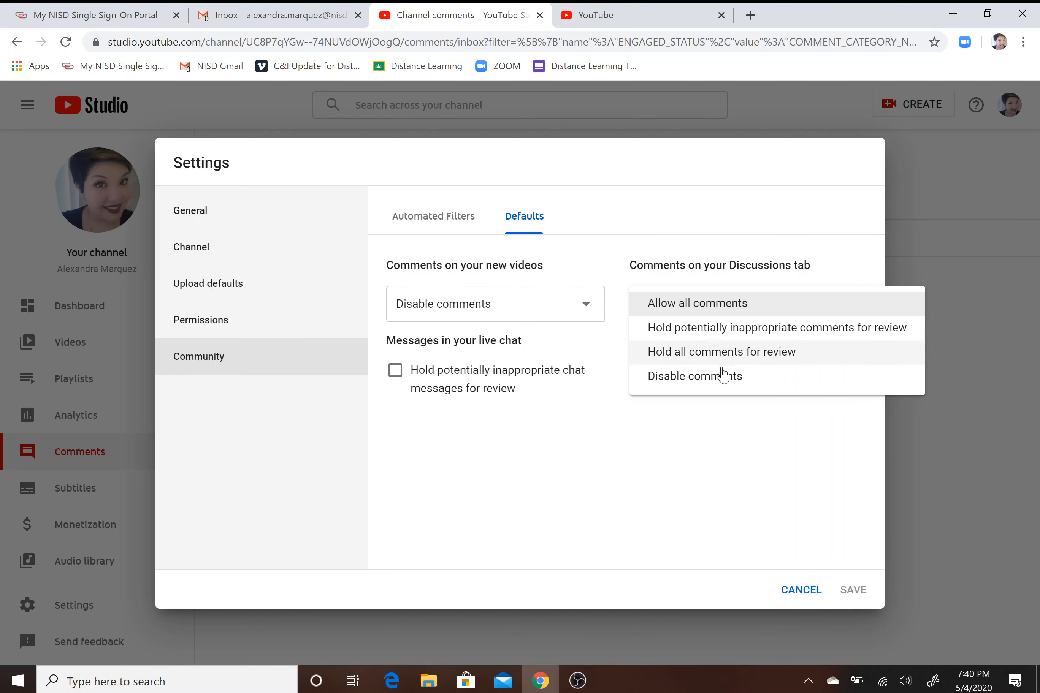
{"action": "left_click", "coordinate": [723, 376]}
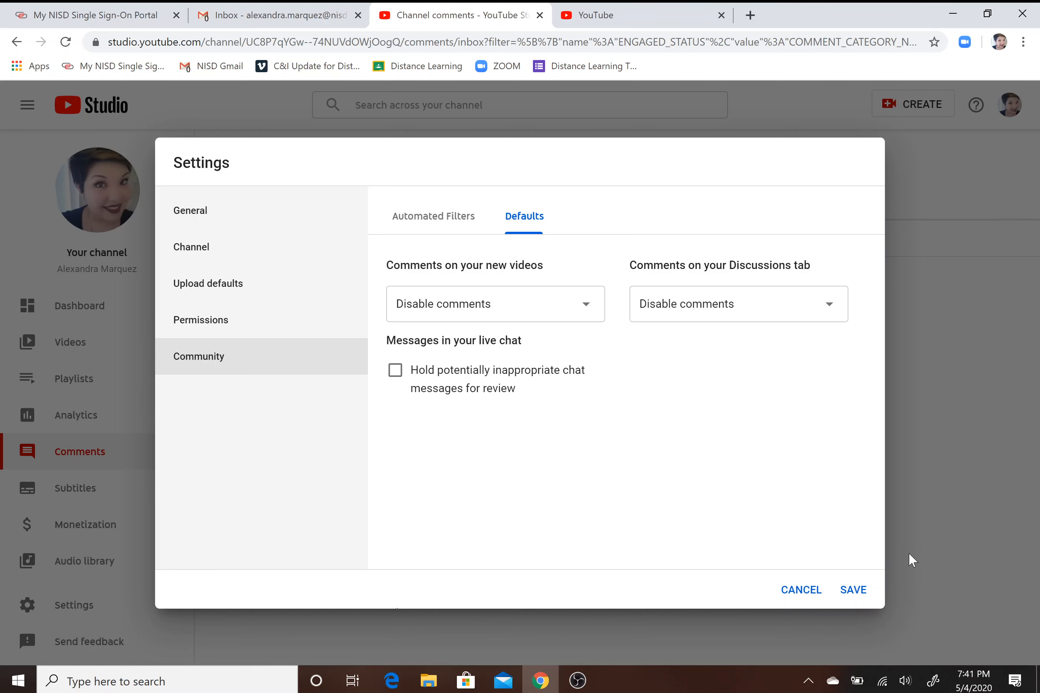
{"action": "left_click", "coordinate": [860, 600]}
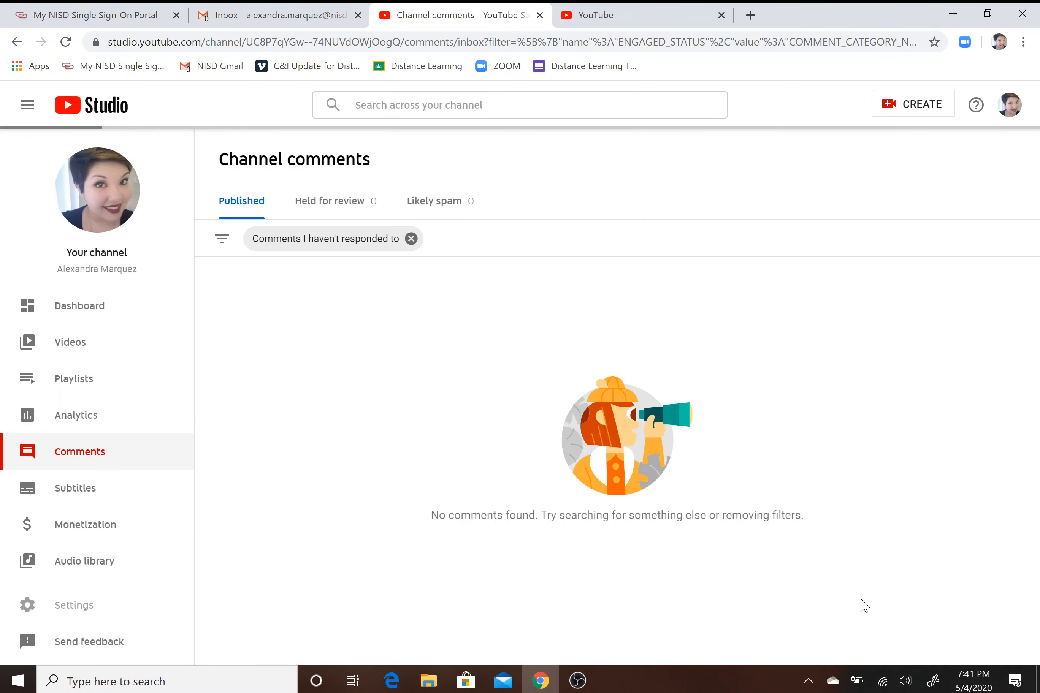
- Look through the channel's uploaded videos, checking the visibility, views and comments of each chapter
{"action": "left_click", "coordinate": [68, 349]}
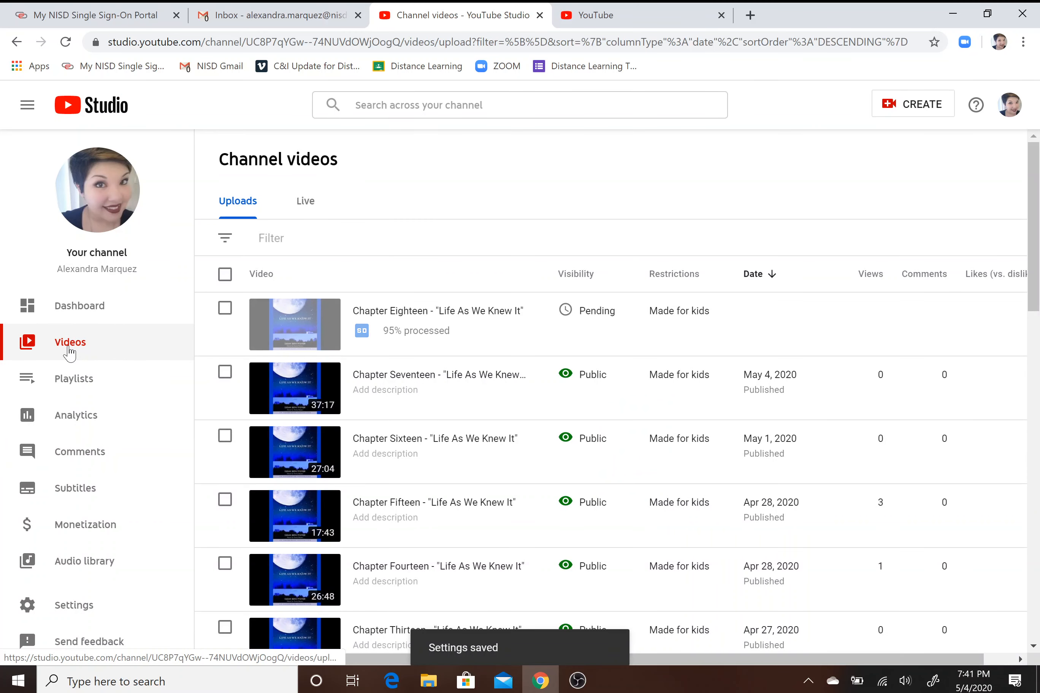
{"action": "scroll", "coordinate": [879, 500], "scroll_direction": "down", "scroll_amount": 1}
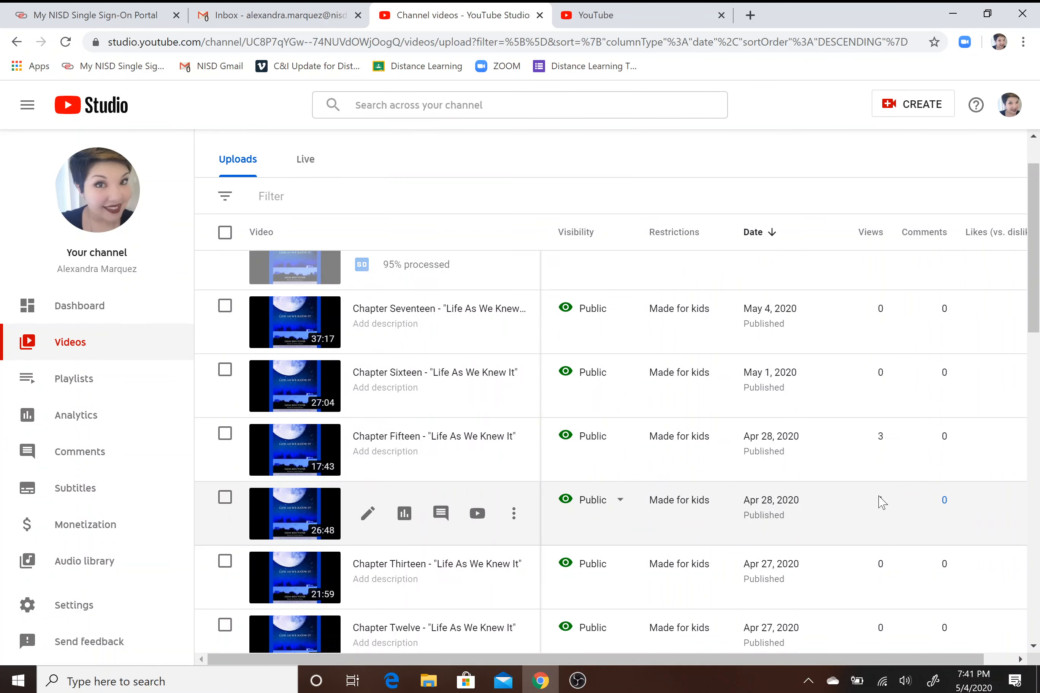
{"action": "scroll", "coordinate": [880, 500], "scroll_direction": "down", "scroll_amount": 4}
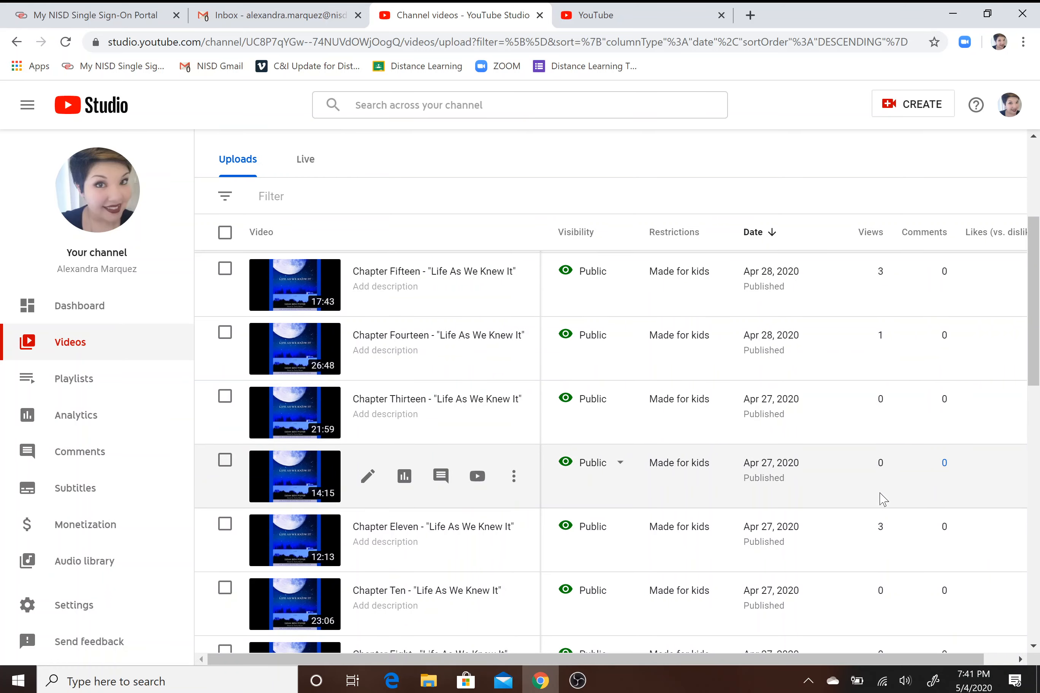
{"action": "scroll", "coordinate": [923, 502], "scroll_direction": "down", "scroll_amount": 10}
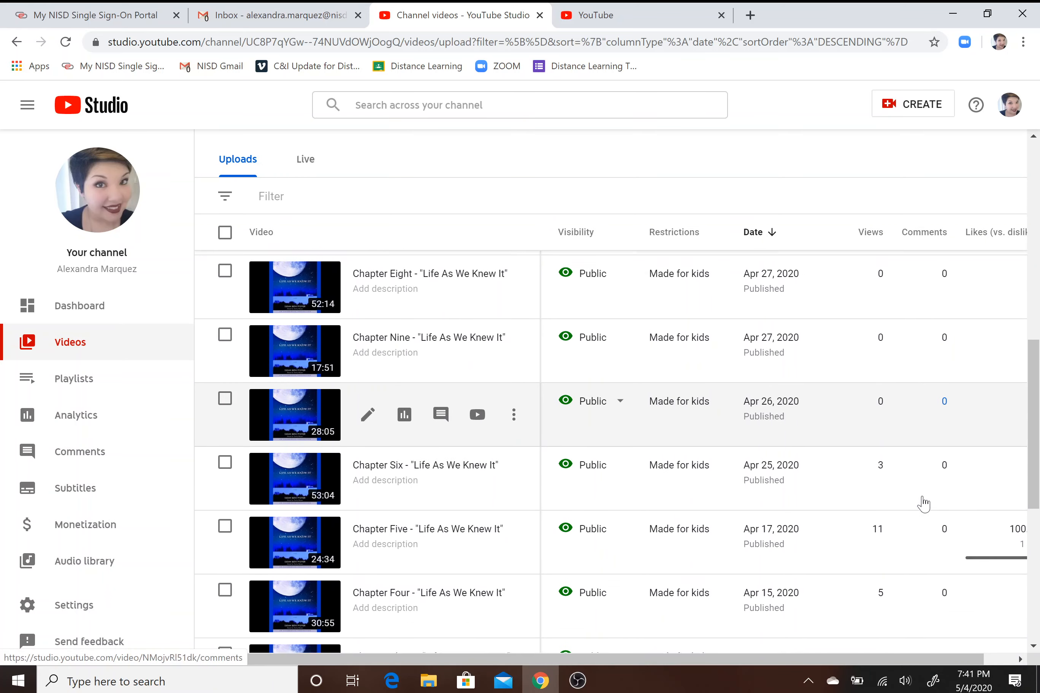
{"action": "scroll", "coordinate": [923, 502], "scroll_direction": "down", "scroll_amount": 2}
{"action": "scroll", "coordinate": [889, 456], "scroll_direction": "up", "scroll_amount": 5}
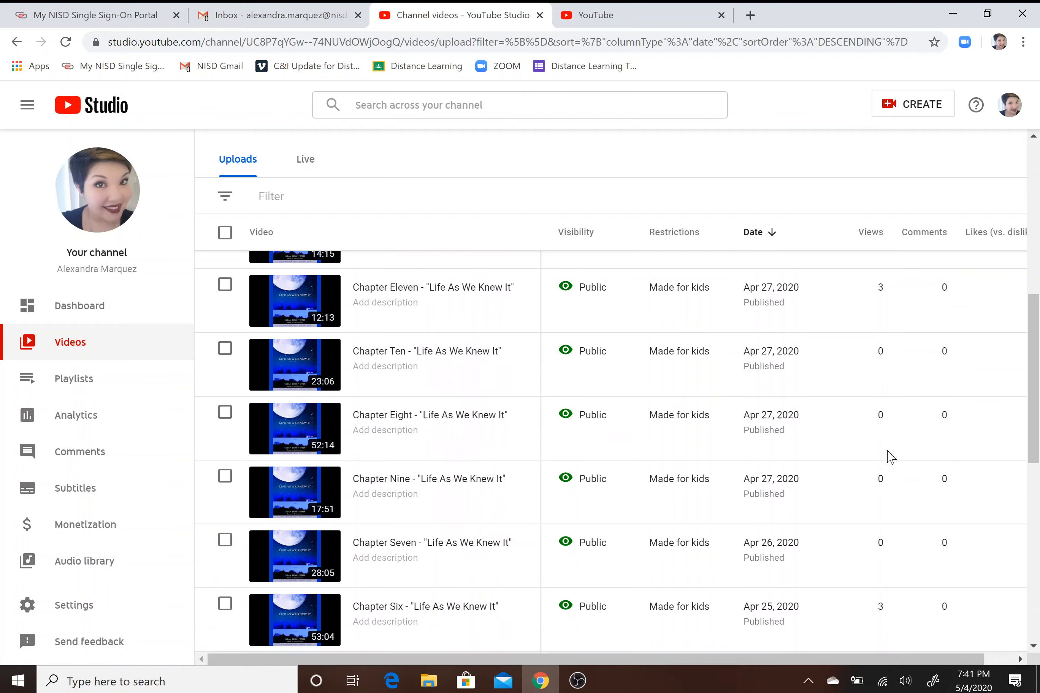
{"action": "scroll", "coordinate": [891, 456], "scroll_direction": "up", "scroll_amount": 10}
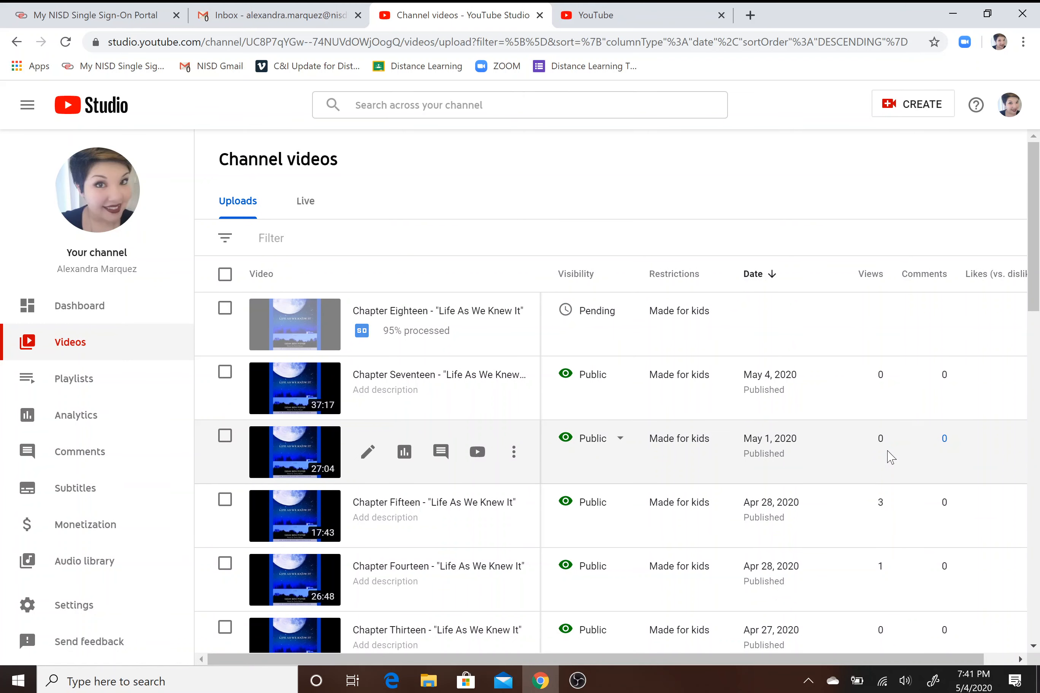